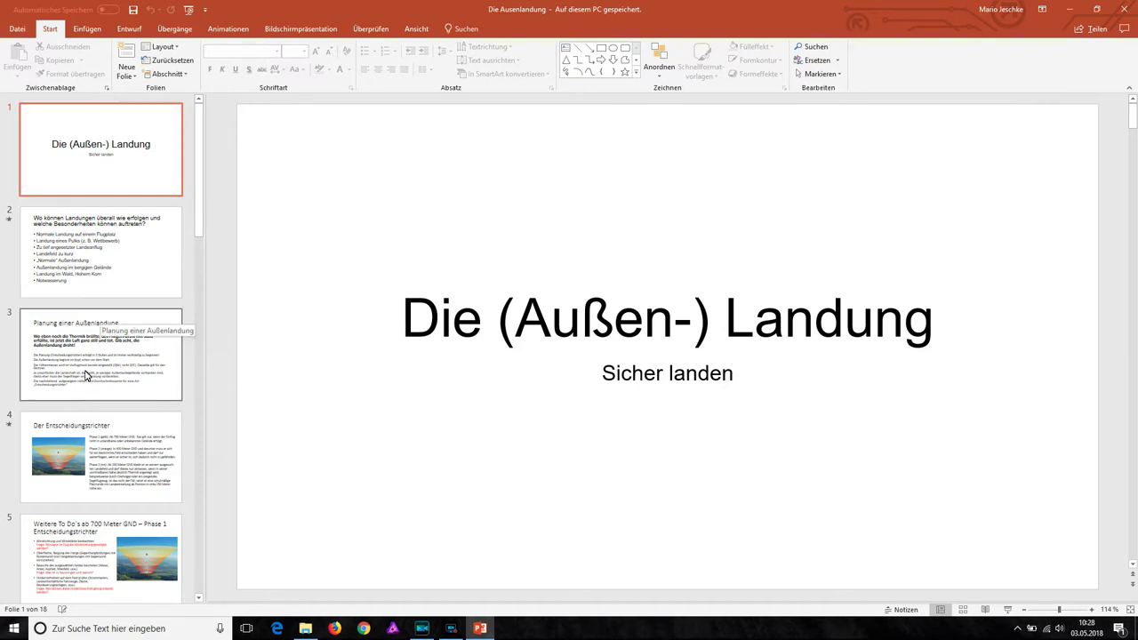
# - Run slide 2's landing-types bullets through a slide show, then return to the editor
pyautogui.click(153, 258)
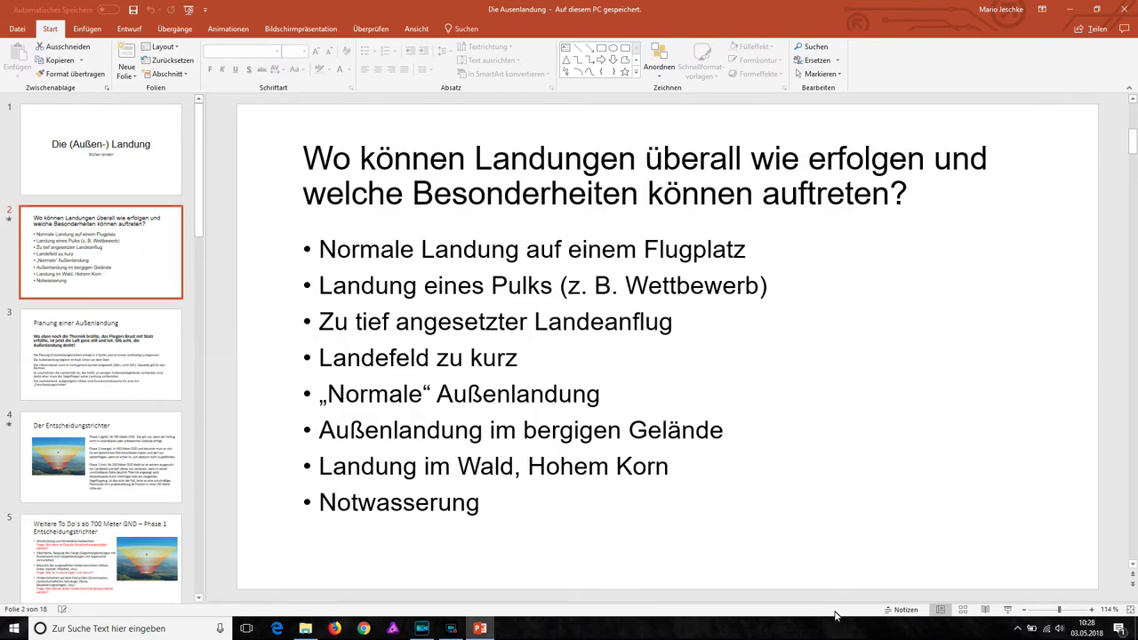
pyautogui.click(1009, 611)
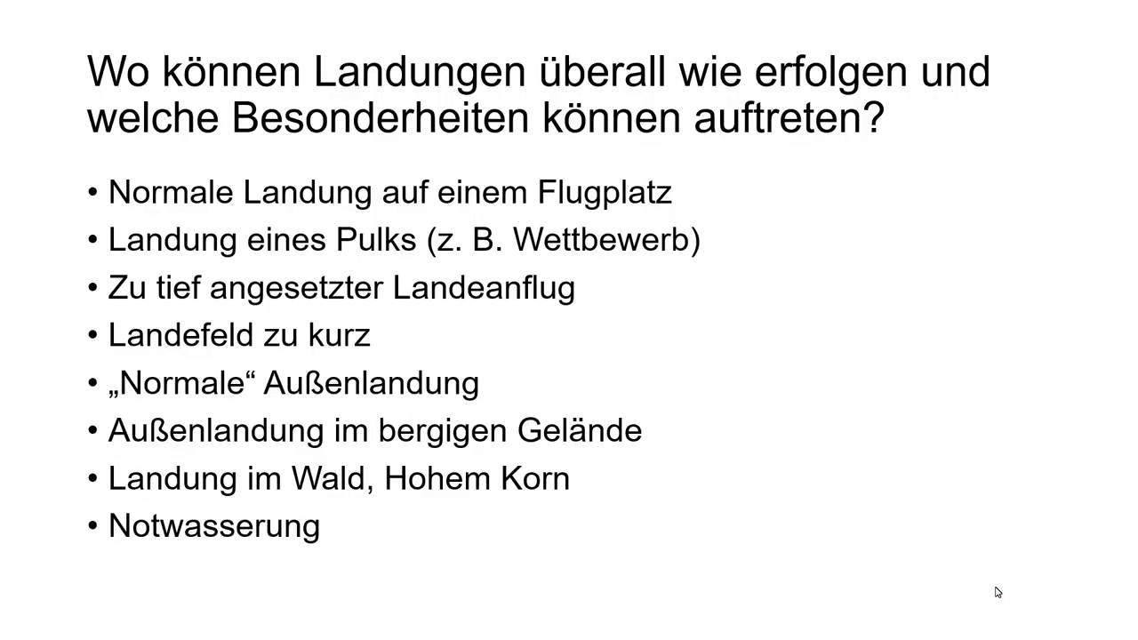
pyautogui.click(985, 547)
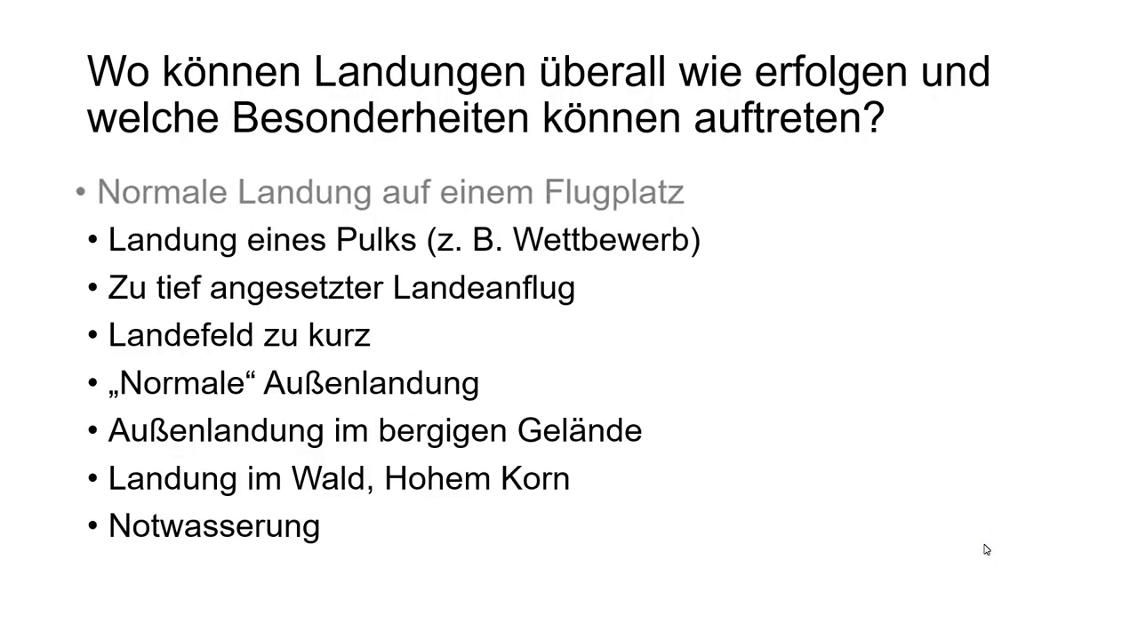
pyautogui.click(984, 547)
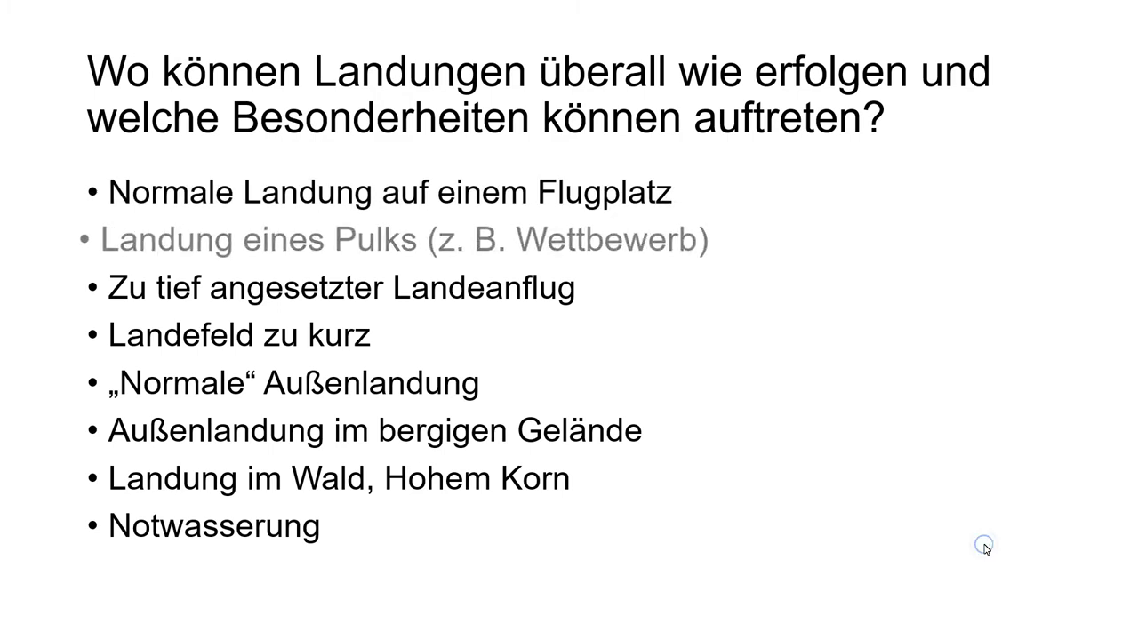
pyautogui.click(984, 546)
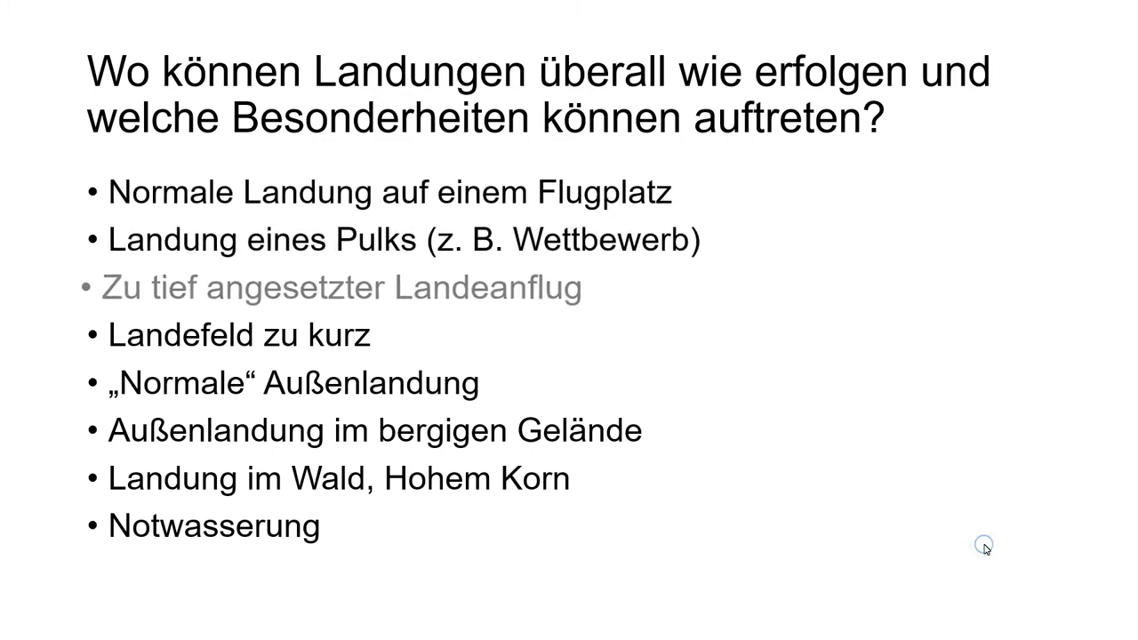
pyautogui.press('Escape')
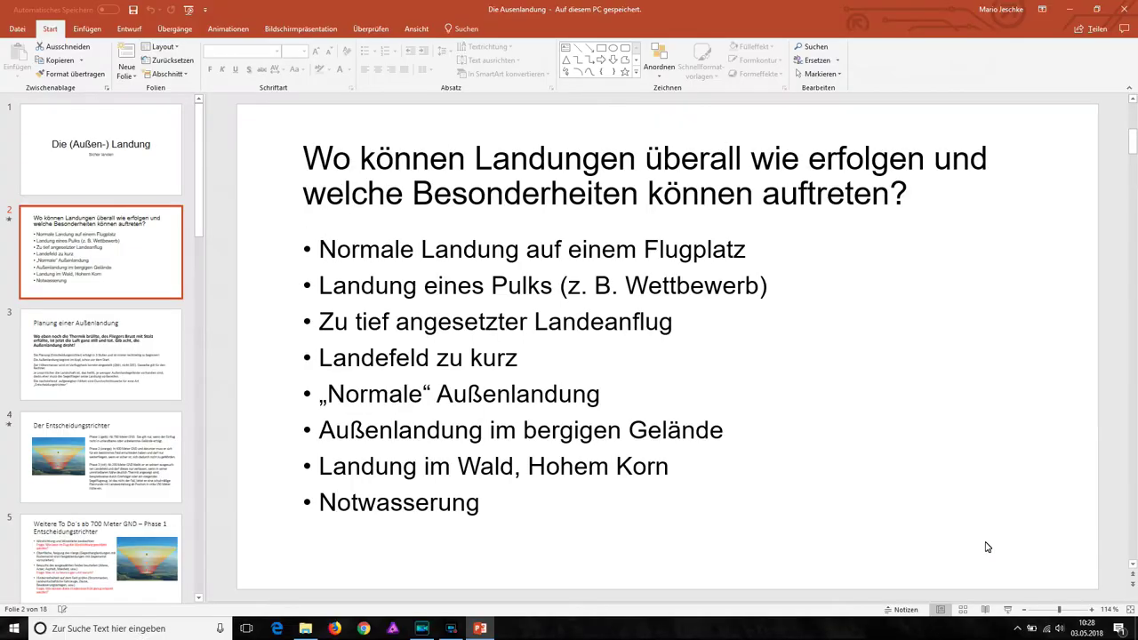
# - Preview slide 4 'Der Entscheidungstrichter' in a slide show, revealing Phase 1, 2 and 3
pyautogui.click(111, 436)
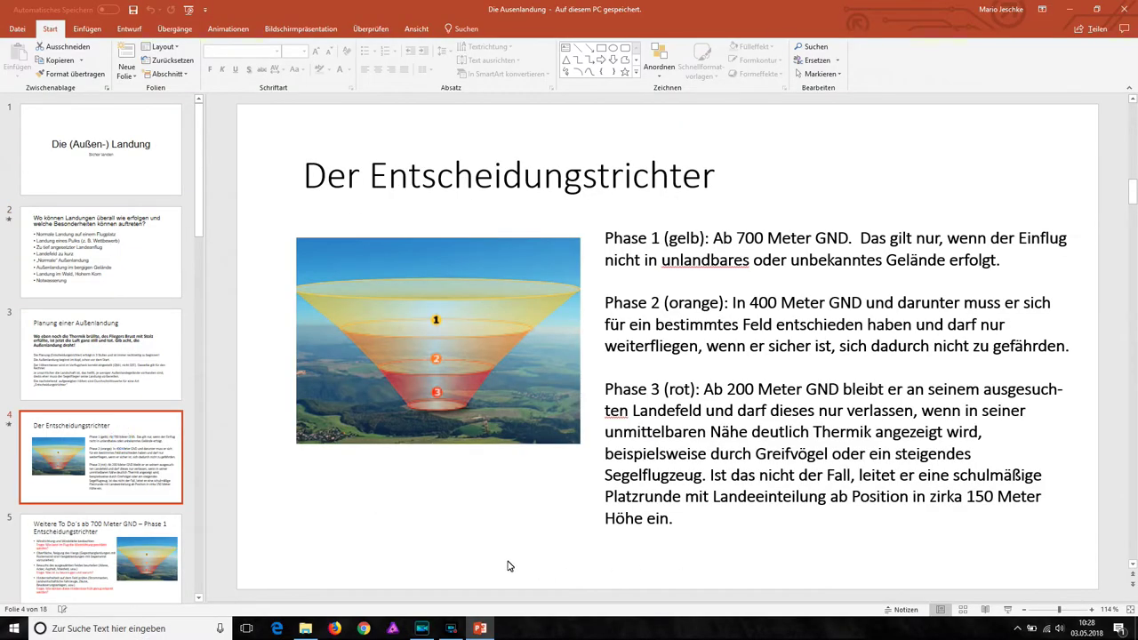
pyautogui.click(500, 549)
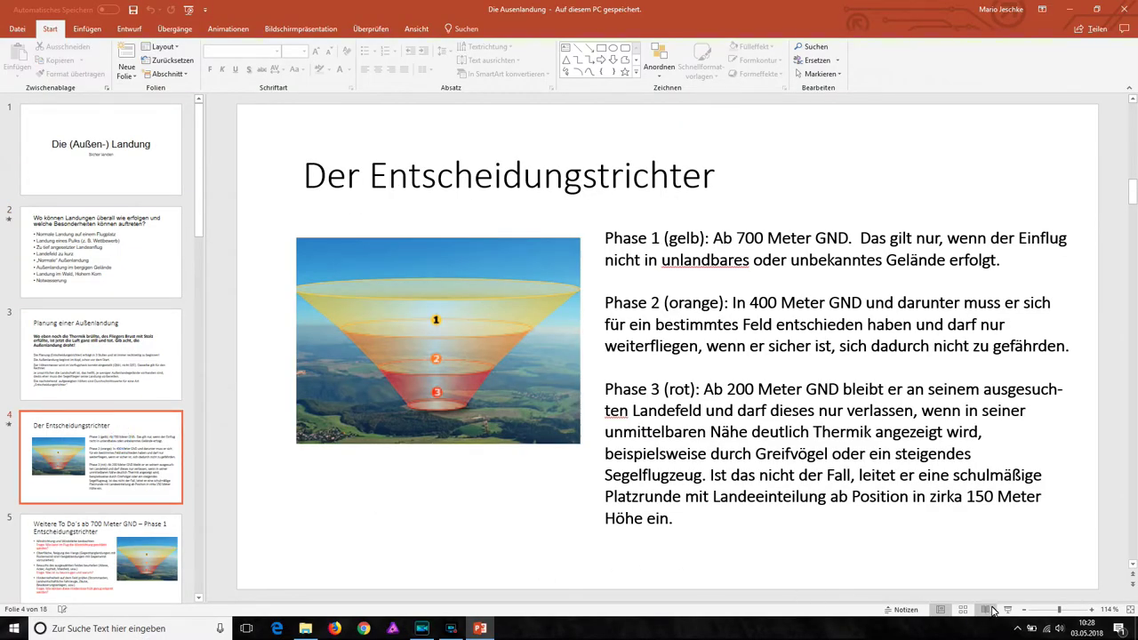
pyautogui.click(1009, 610)
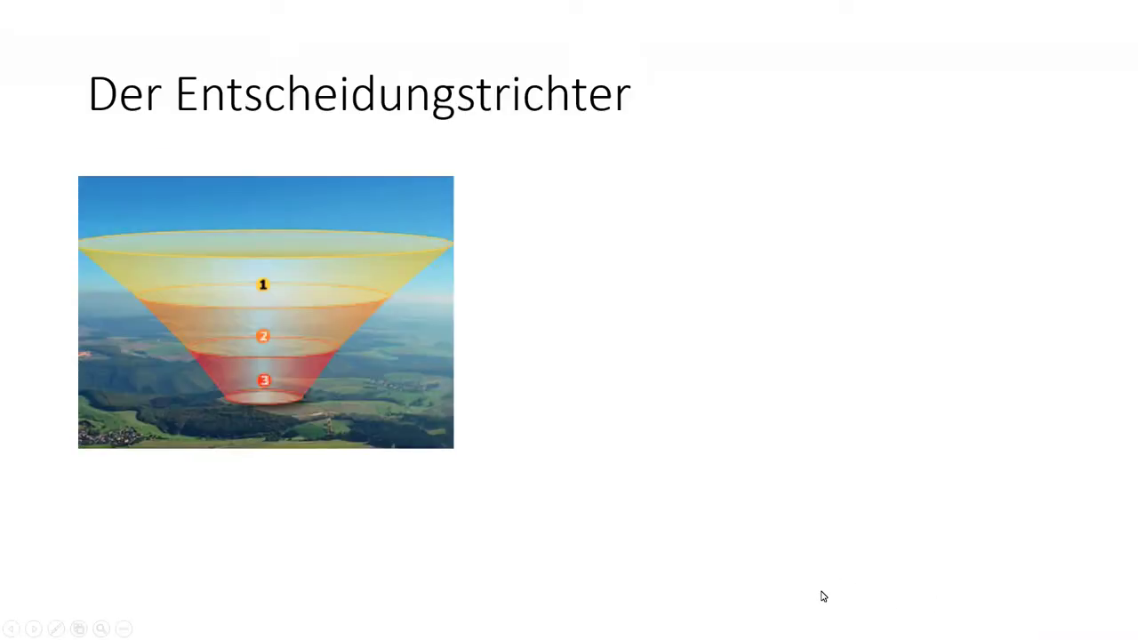
pyautogui.click(821, 595)
pyautogui.click(822, 595)
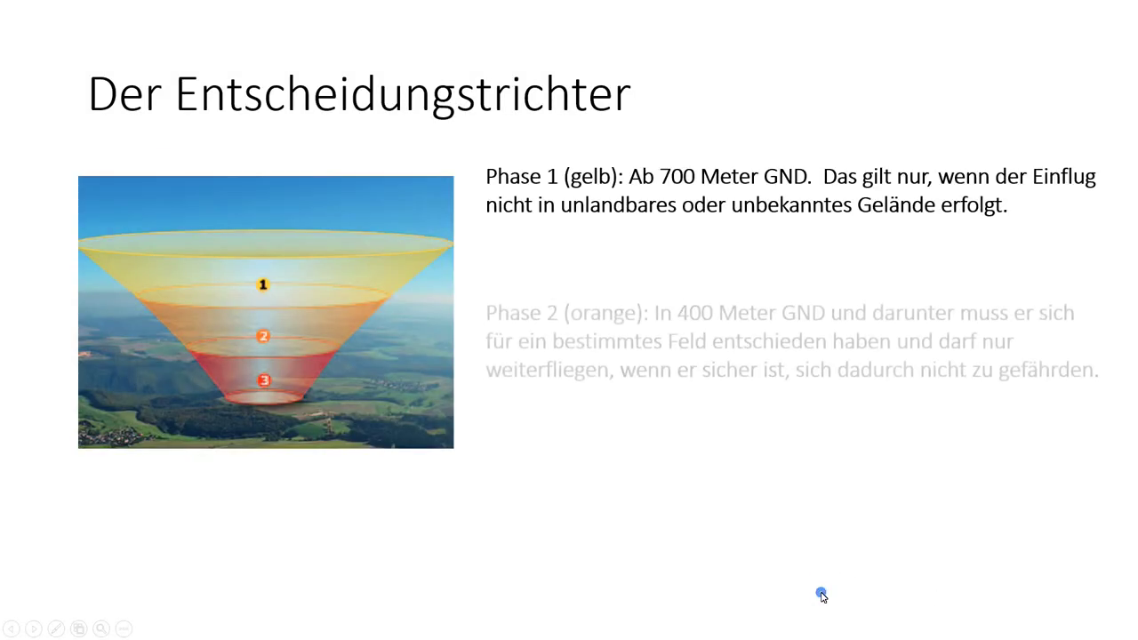
pyautogui.click(822, 595)
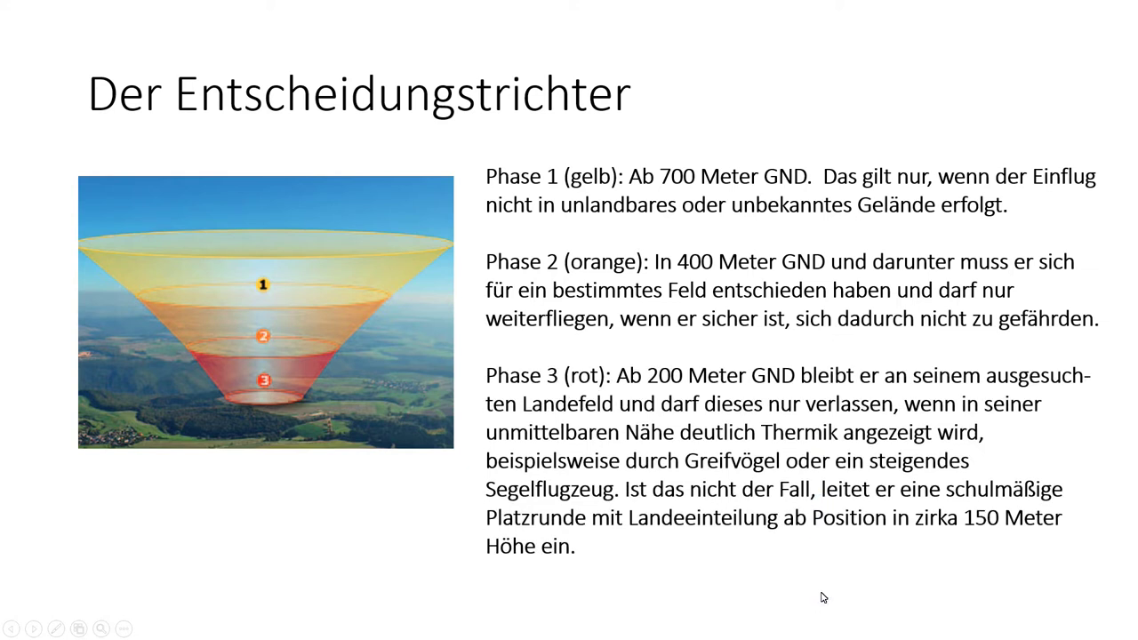
pyautogui.press('Escape')
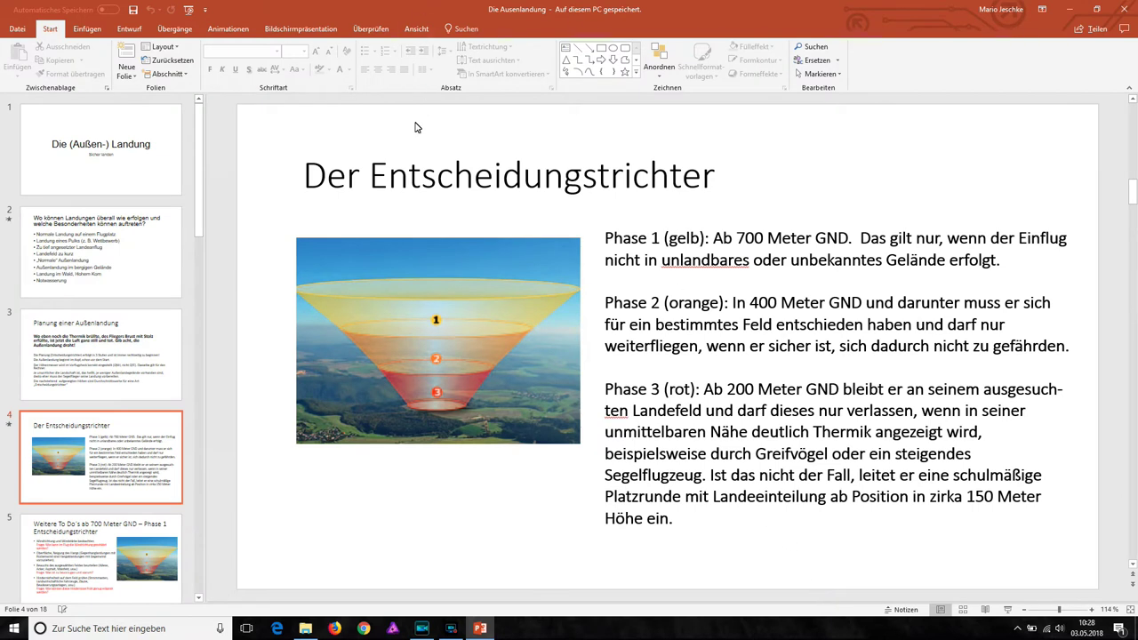
pyautogui.click(24, 29)
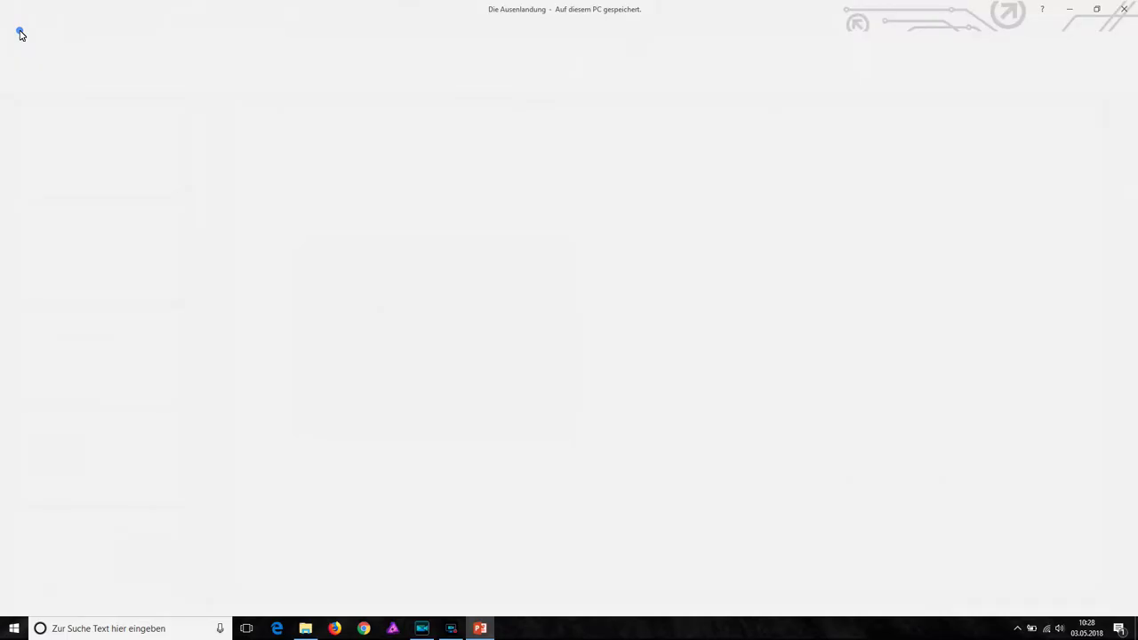
pyautogui.click(40, 146)
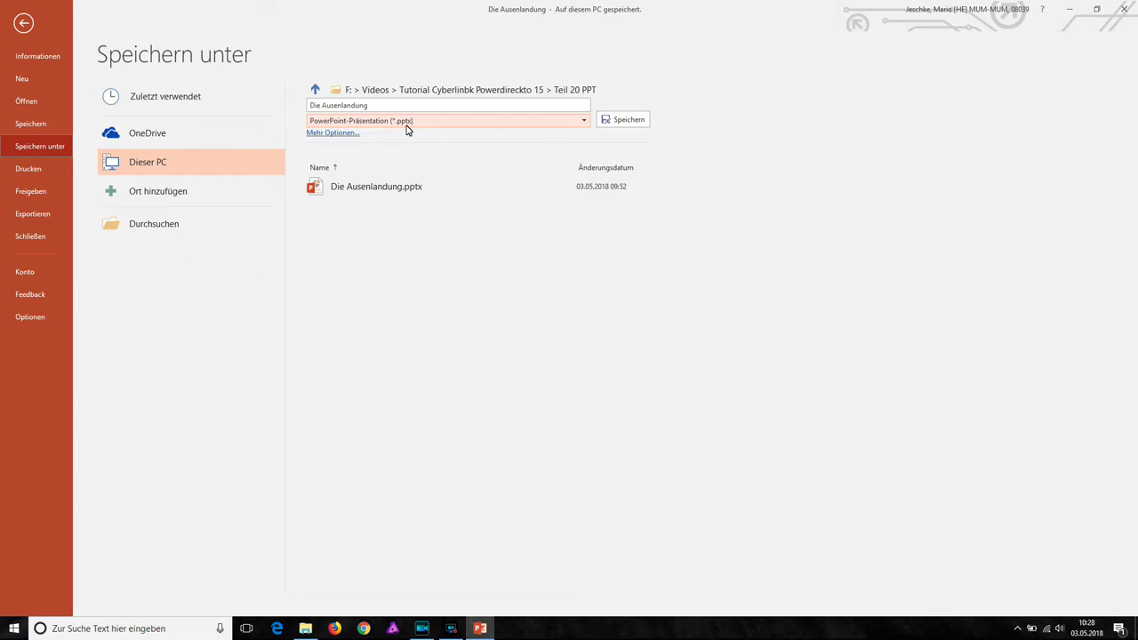
pyautogui.click(23, 22)
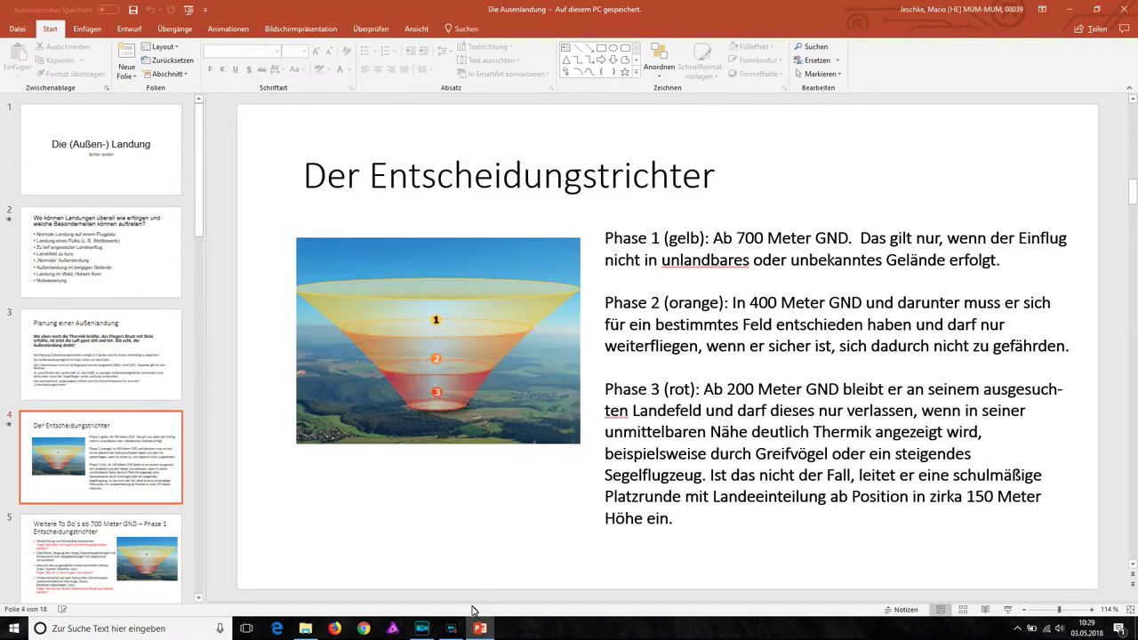
# - Import the 'Die Ausenlandung' presentation into PowerDirector's media library via Mediendateien importieren
pyautogui.click(427, 631)
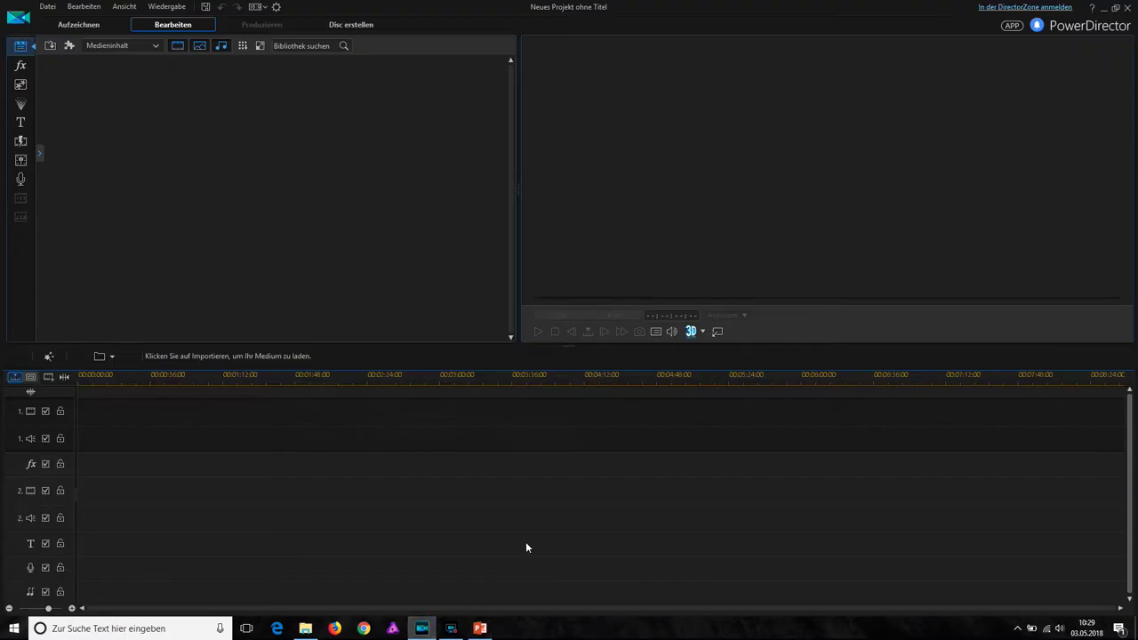
pyautogui.click(50, 45)
pyautogui.click(55, 61)
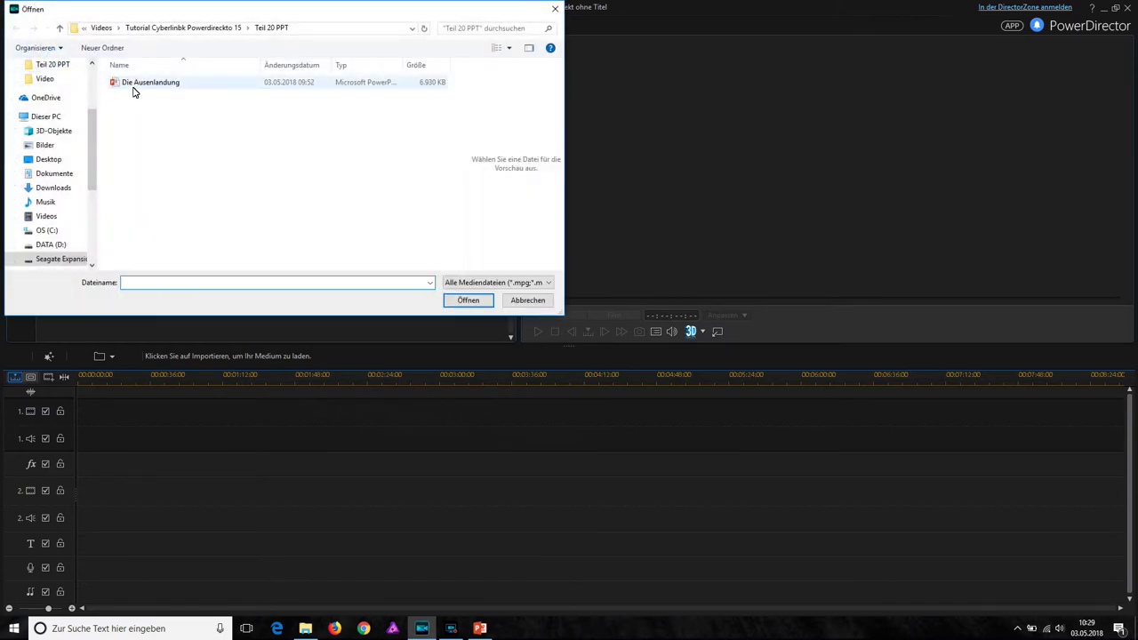
pyautogui.click(133, 84)
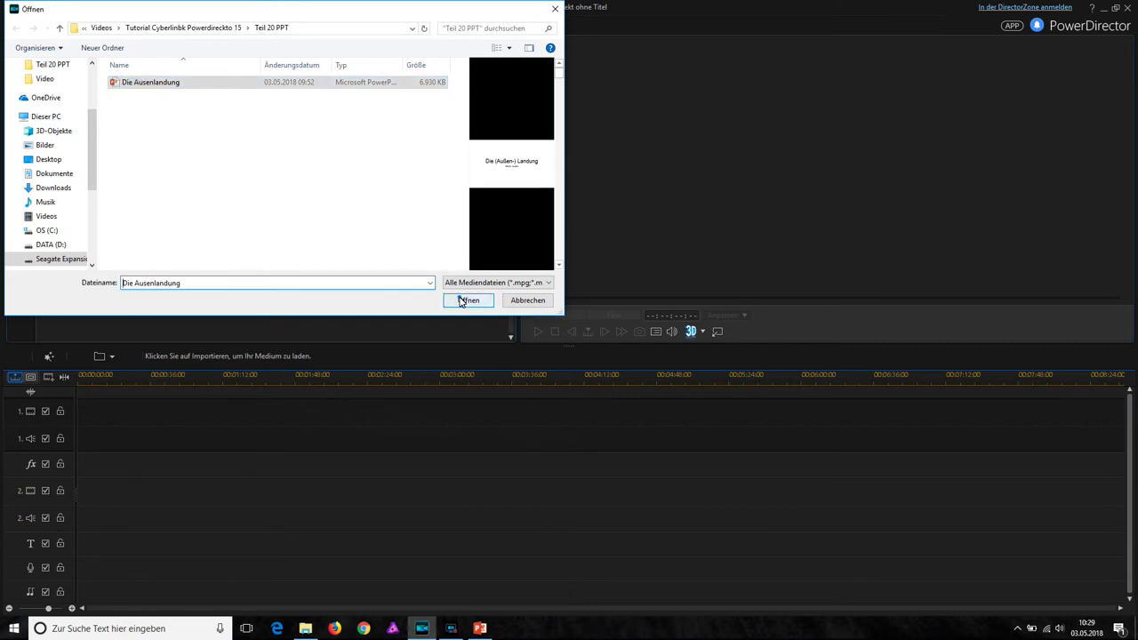
pyautogui.click(464, 301)
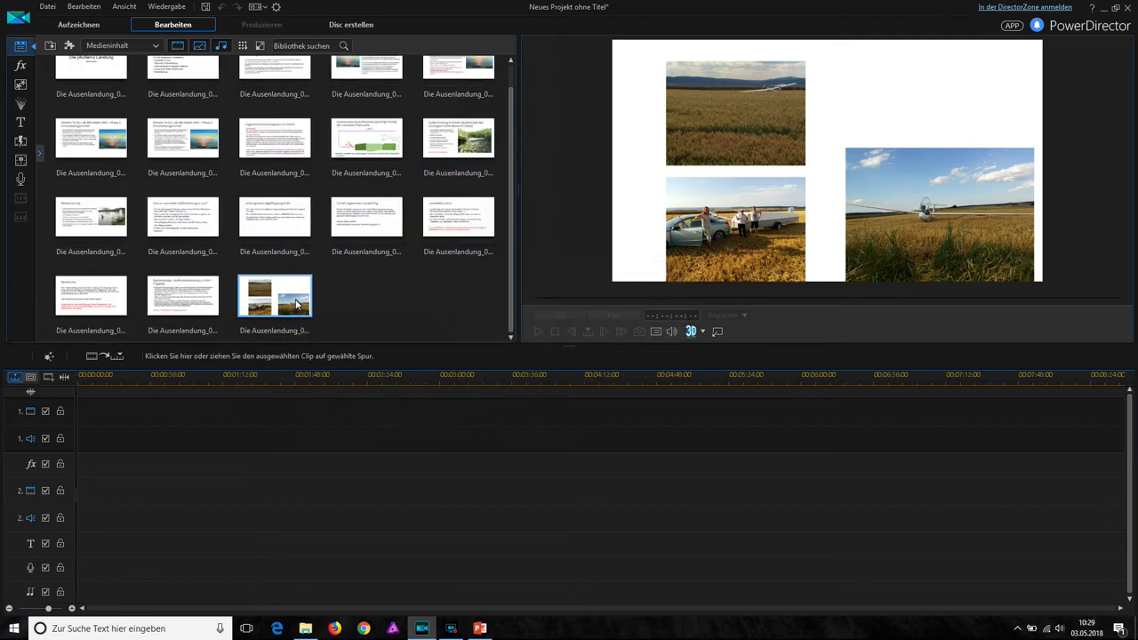
pyautogui.scroll(1, 335, 267)
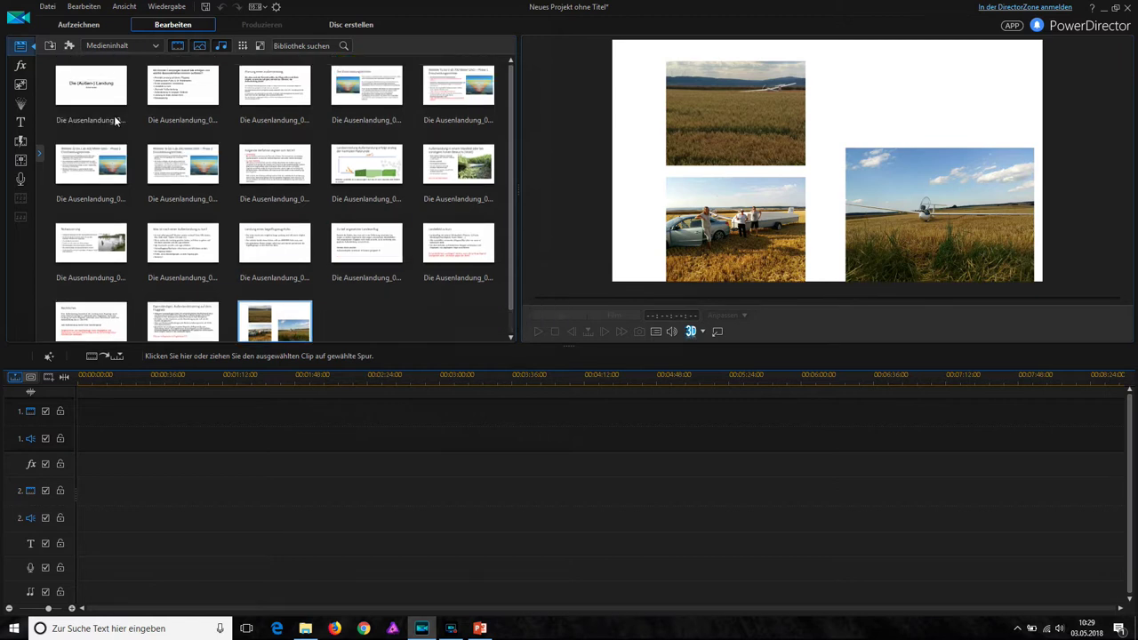
# - Drag all imported slide images, first to last, onto video track 1 and play them
pyautogui.click(71, 96)
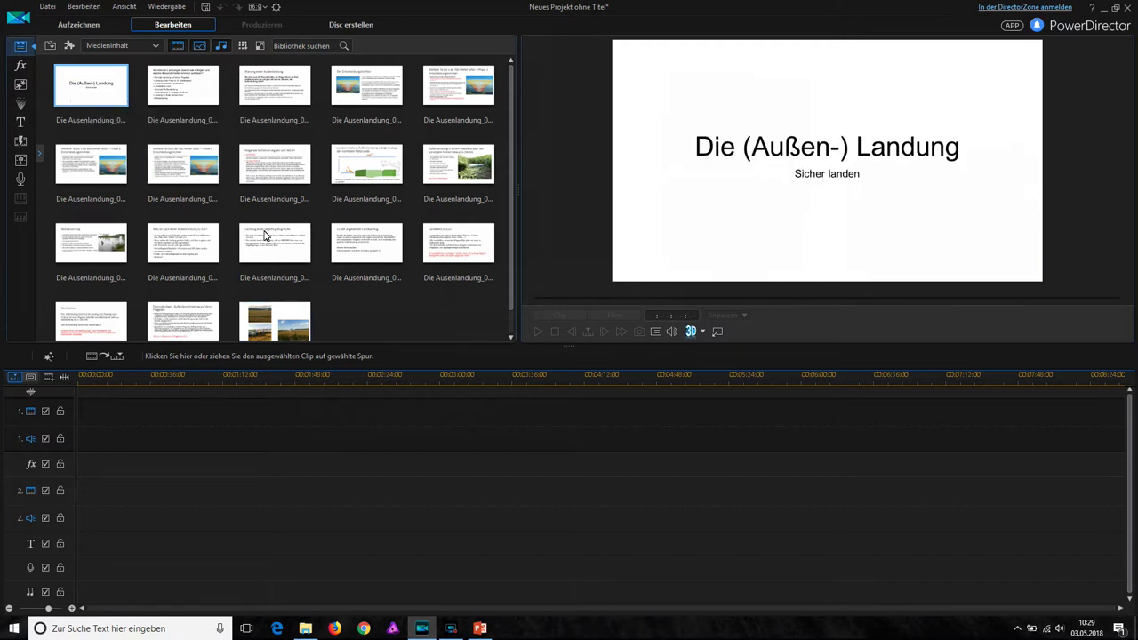
pyautogui.keyDown('shift'); pyautogui.click(267, 336); pyautogui.keyUp('shift')
pyautogui.moveTo(96, 95)
pyautogui.mouseDown()
pyautogui.moveTo(90, 286)
pyautogui.moveTo(68, 423)
pyautogui.mouseUp()
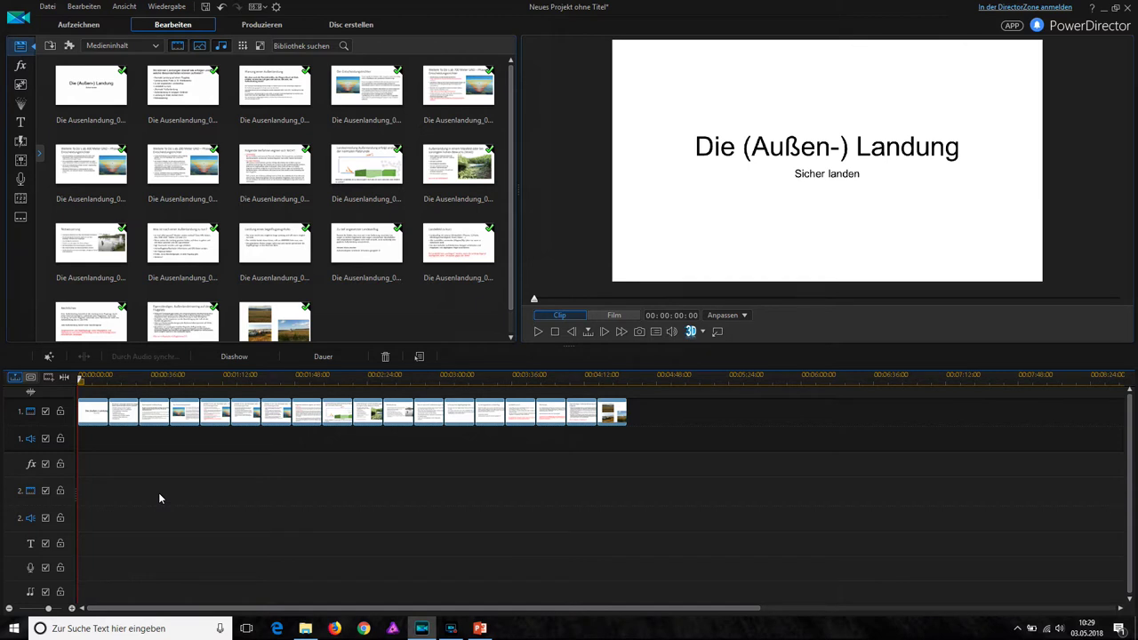
pyautogui.click(540, 332)
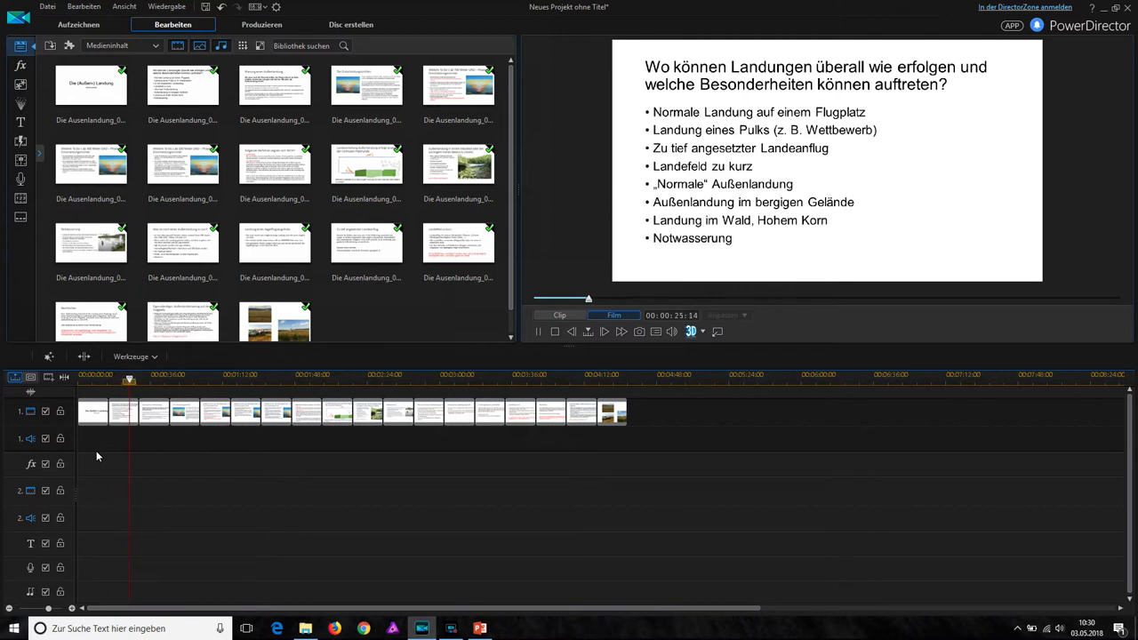
pyautogui.click(179, 383)
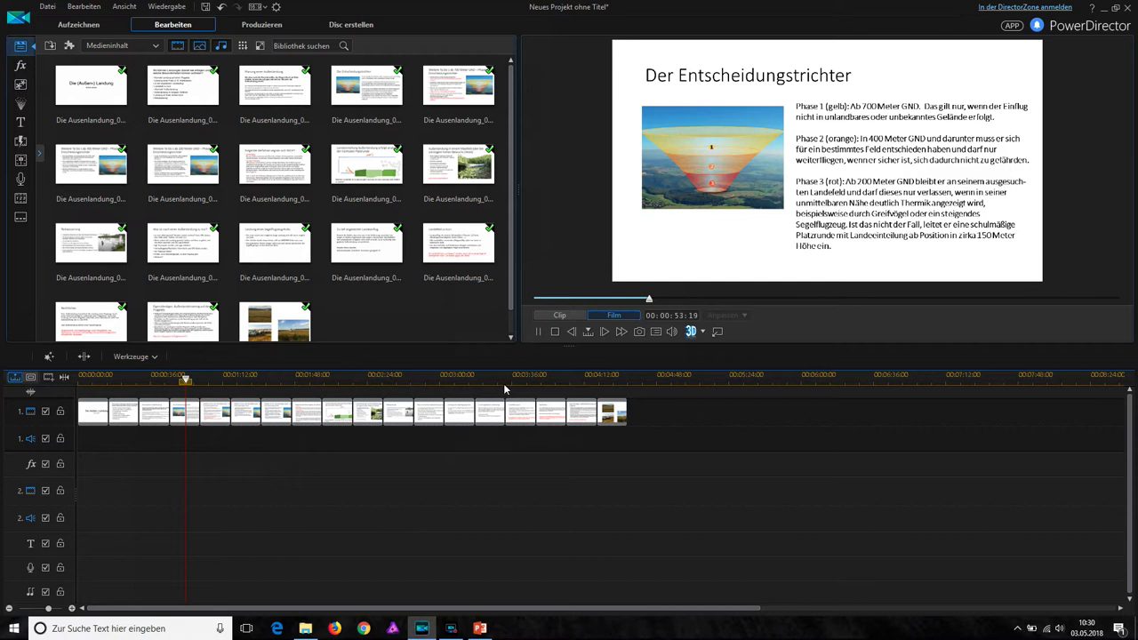
pyautogui.click(539, 334)
pyautogui.click(451, 629)
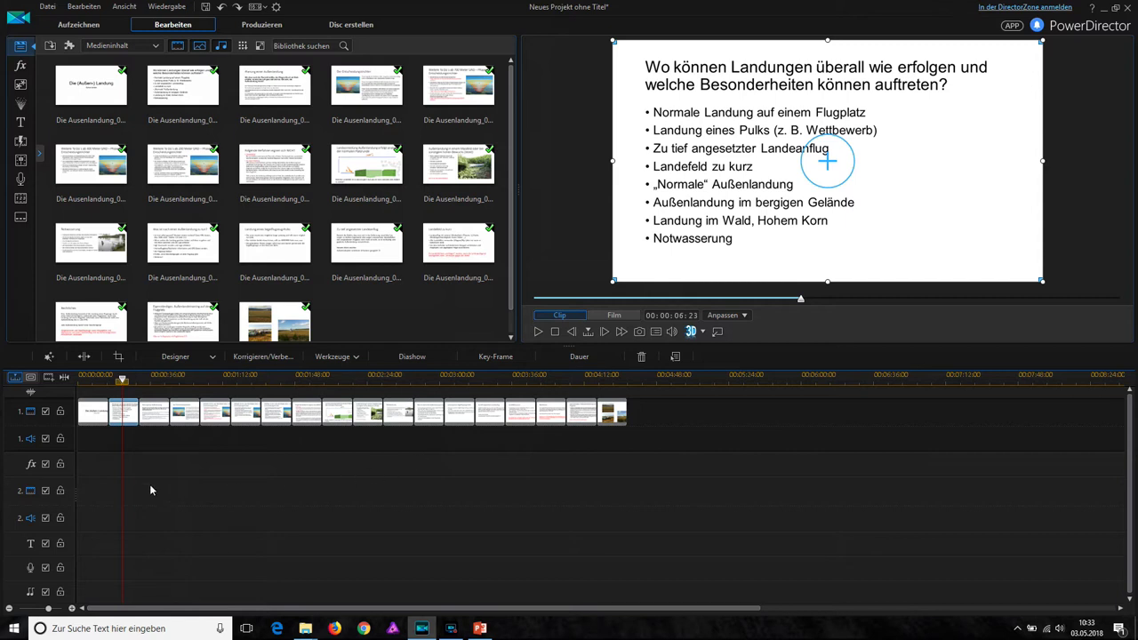
pyautogui.click(92, 418)
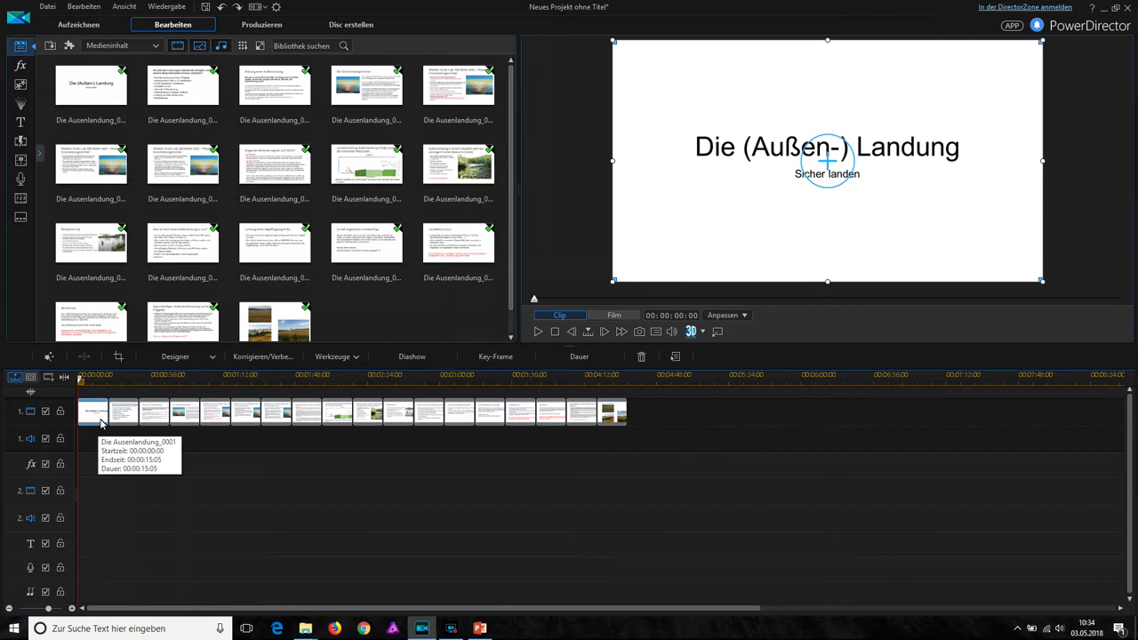
# - Open Voreinstellungen at the Bearbeitung page showing 15.0 s image and 2.0 s transition durations
pyautogui.click(277, 7)
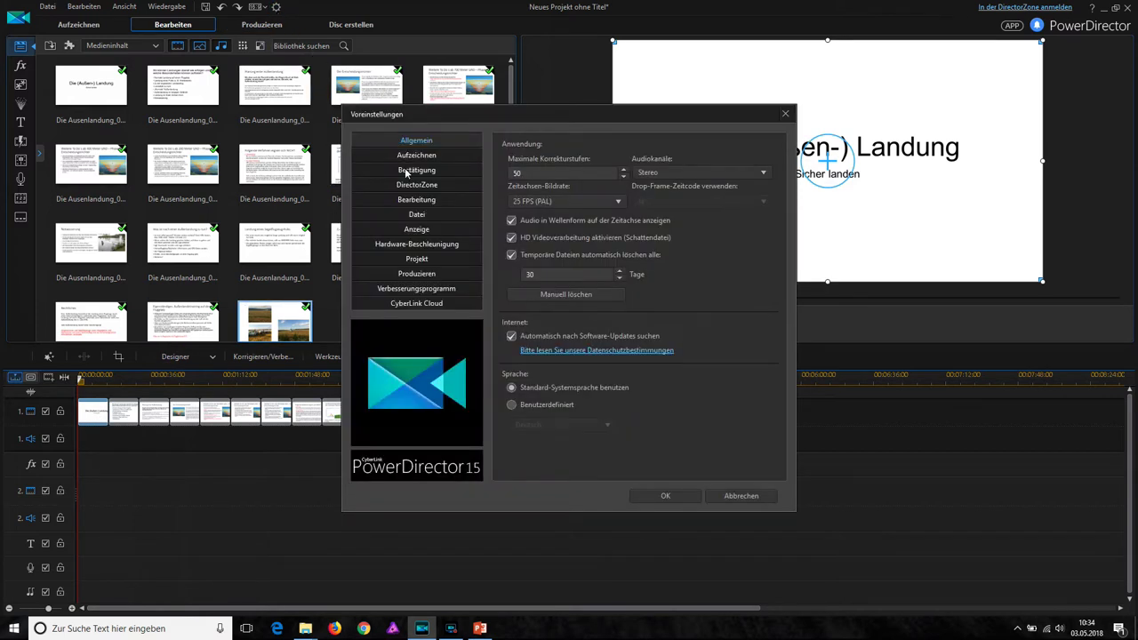
pyautogui.click(415, 201)
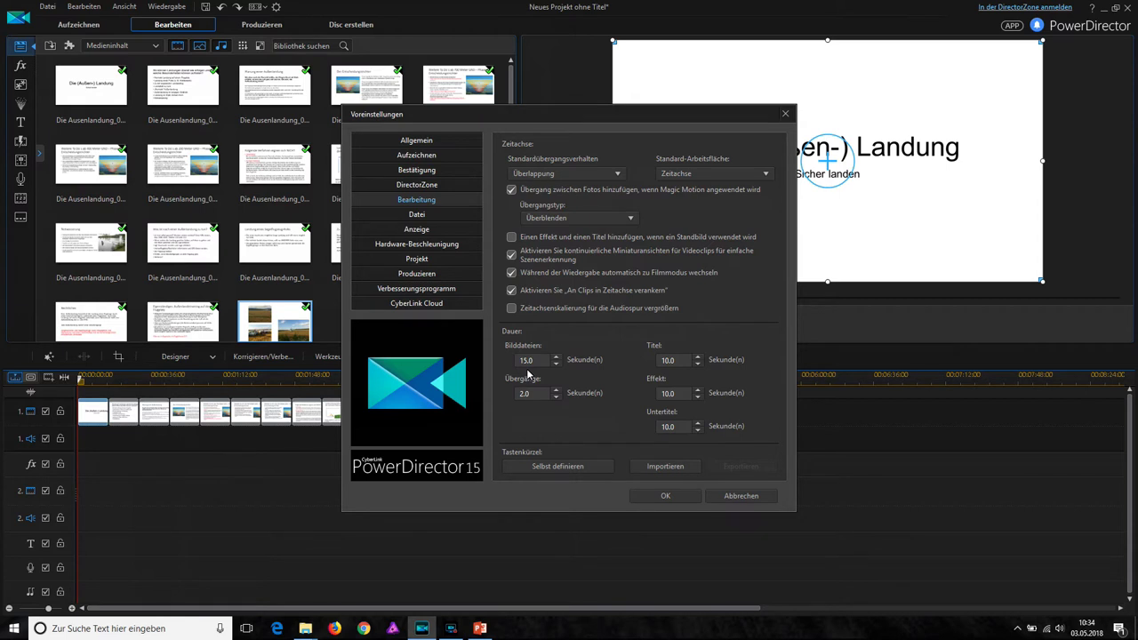
# - Close preferences, preview slides along the ruler, and select the second slide clip
pyautogui.click(665, 496)
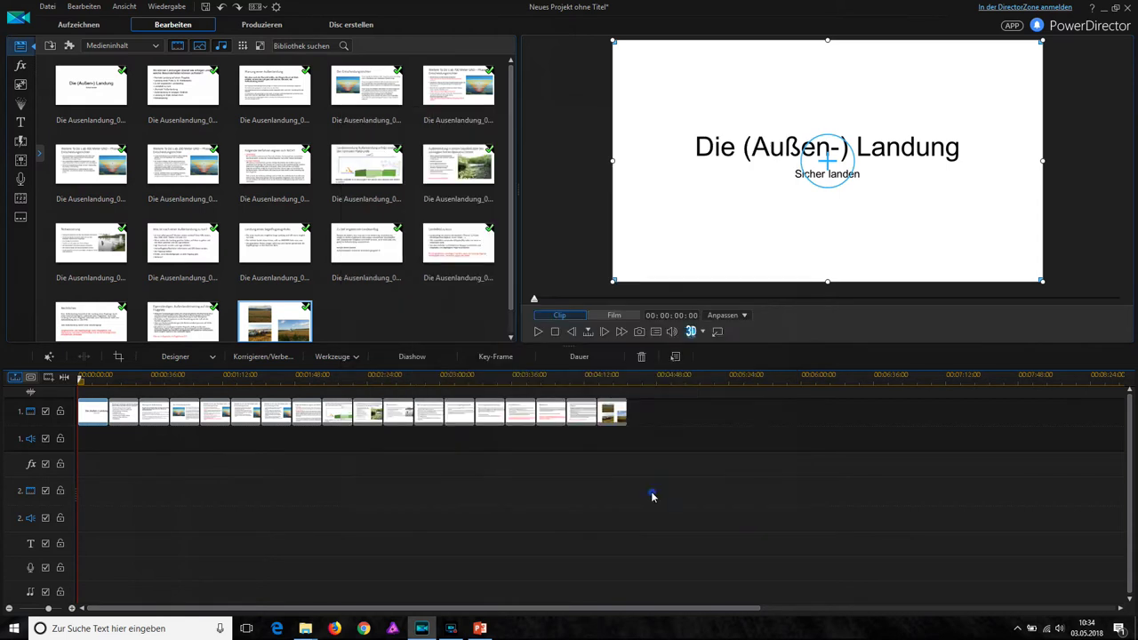
pyautogui.click(121, 378)
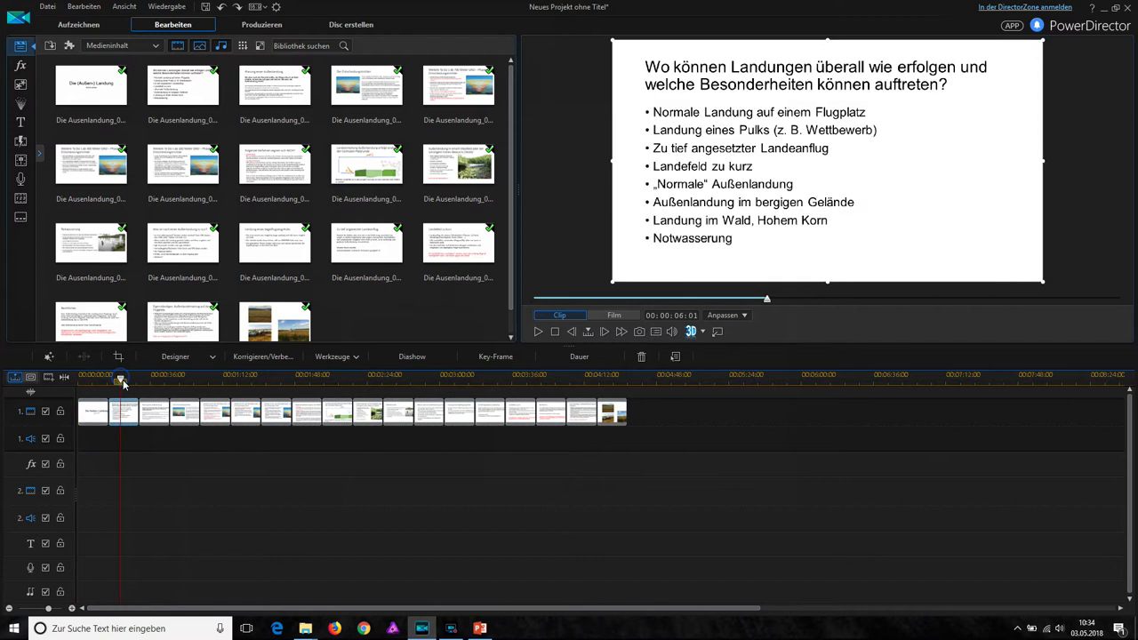
pyautogui.click(153, 378)
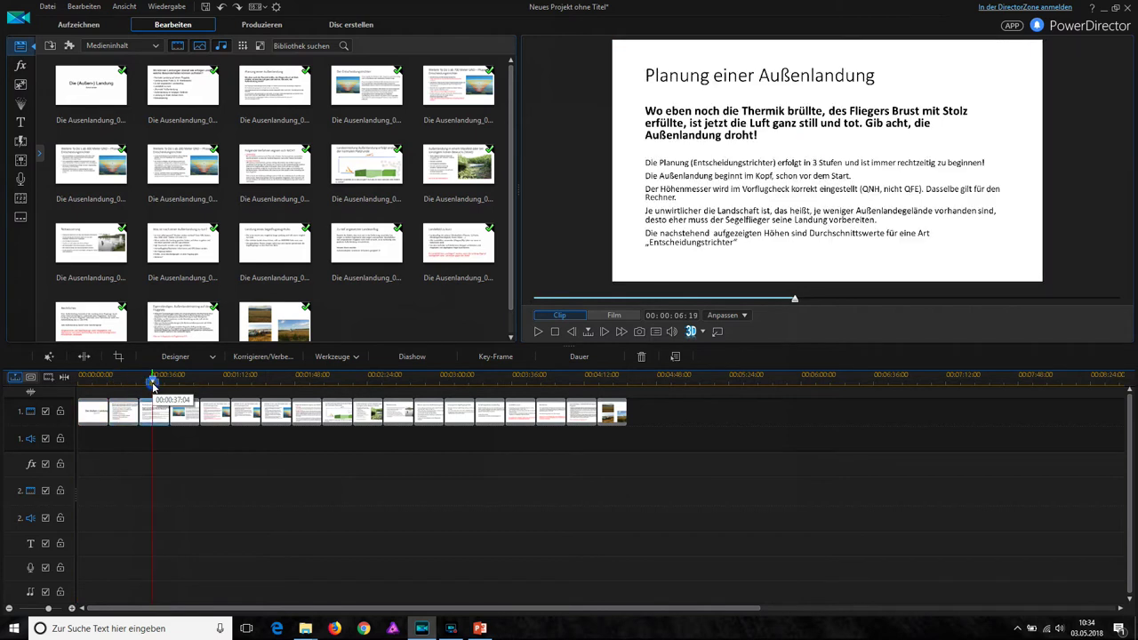
pyautogui.click(182, 378)
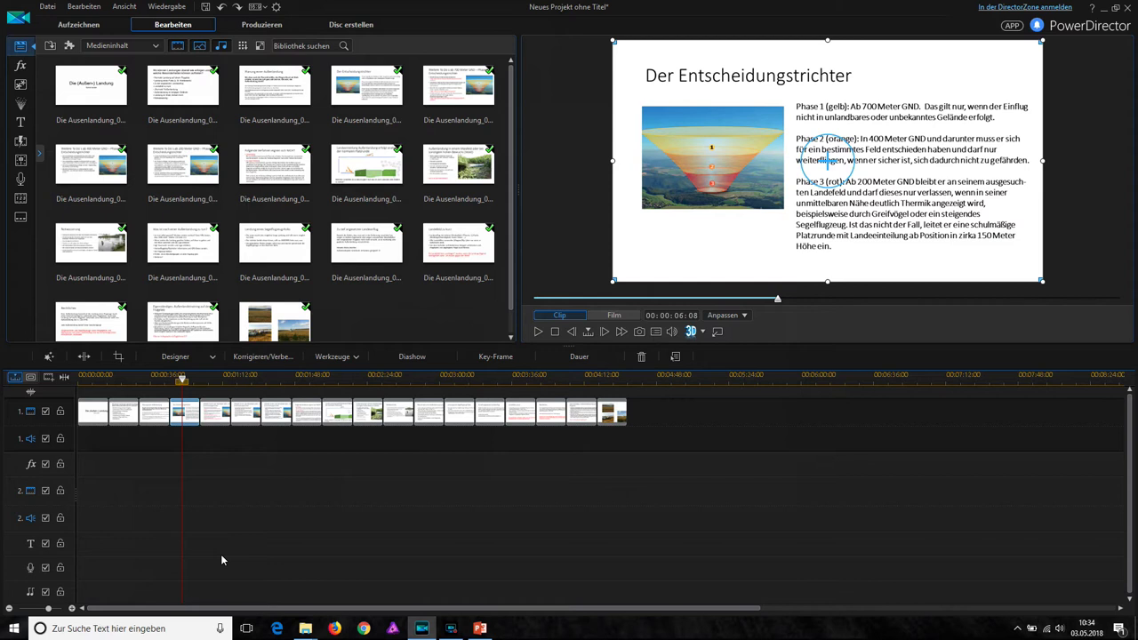
pyautogui.click(113, 415)
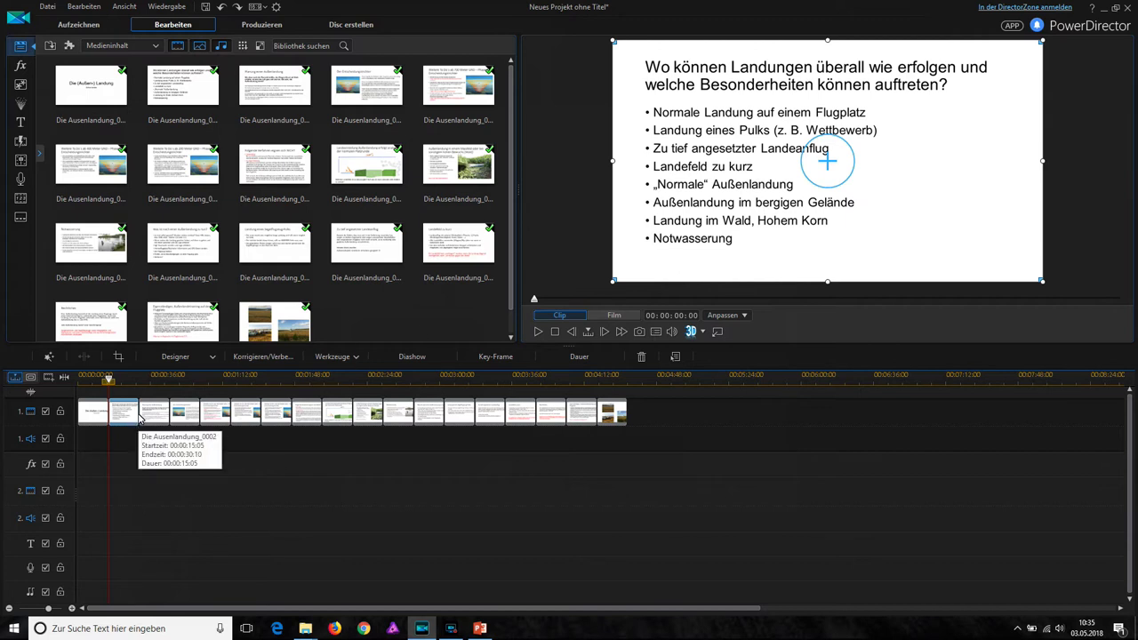
# - Extend Die Ausenlandung_0002 to end at 00:01:00:20 using 'Trimmen und Clips verschieben', then select all clips
pyautogui.click(138, 414)
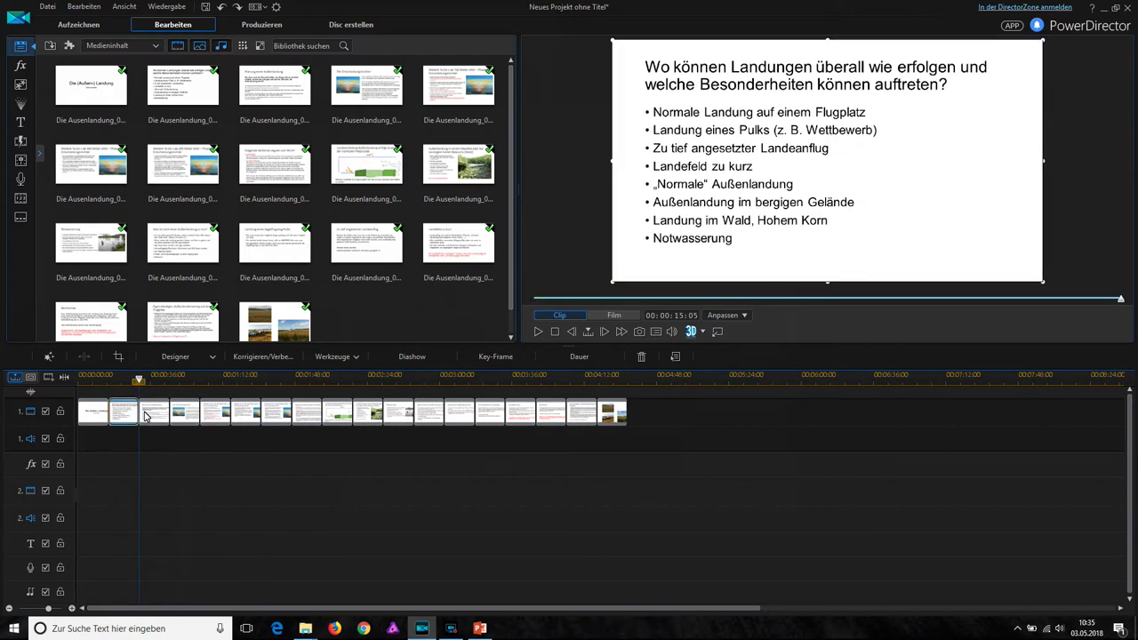
pyautogui.moveTo(189, 418); pyautogui.dragTo(199, 423)
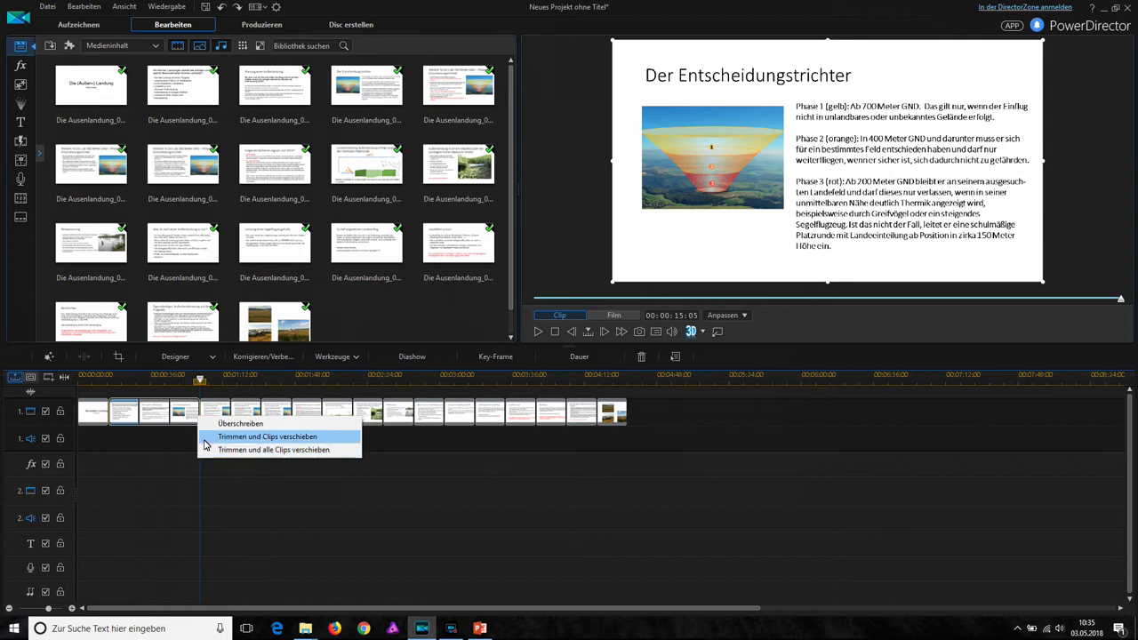
pyautogui.click(204, 437)
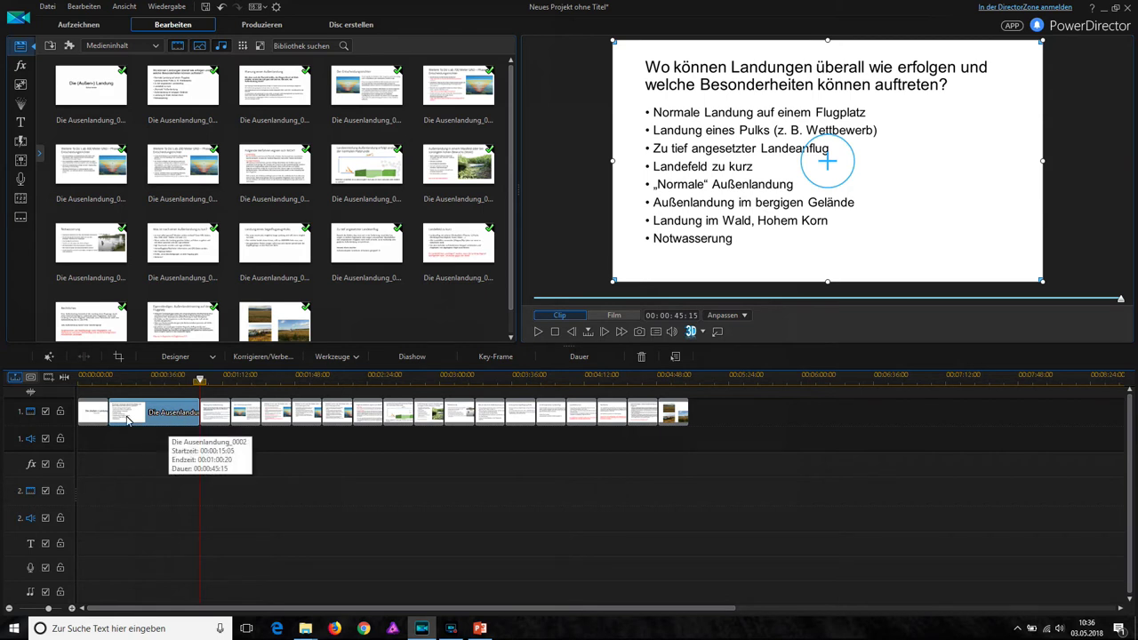
pyautogui.click(86, 424)
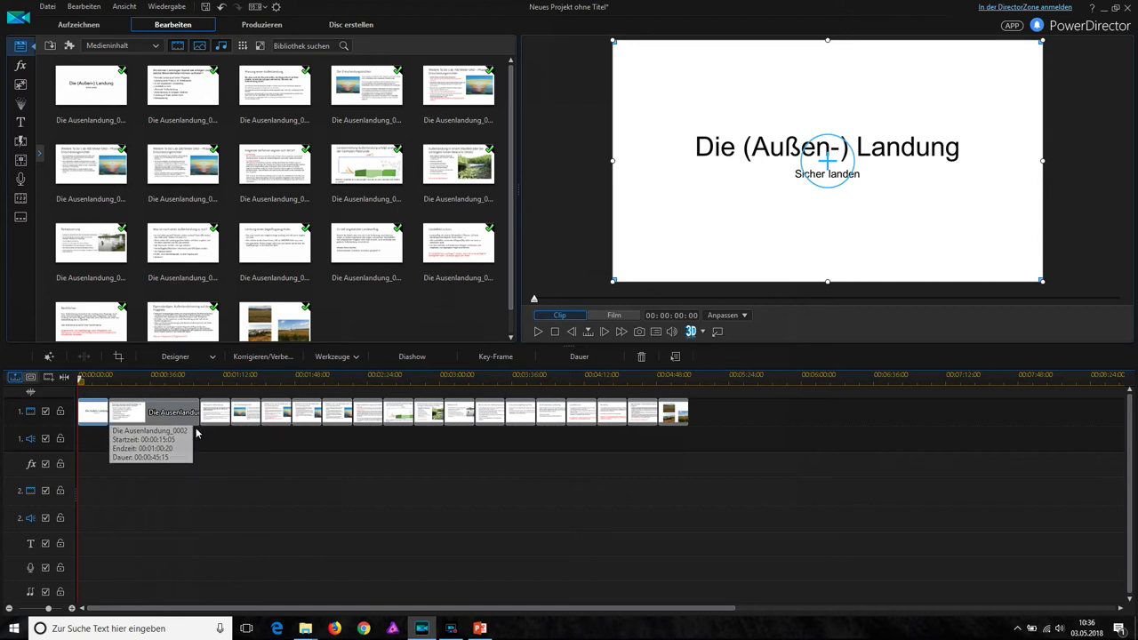
pyautogui.hotkey('ctrl', 'a')
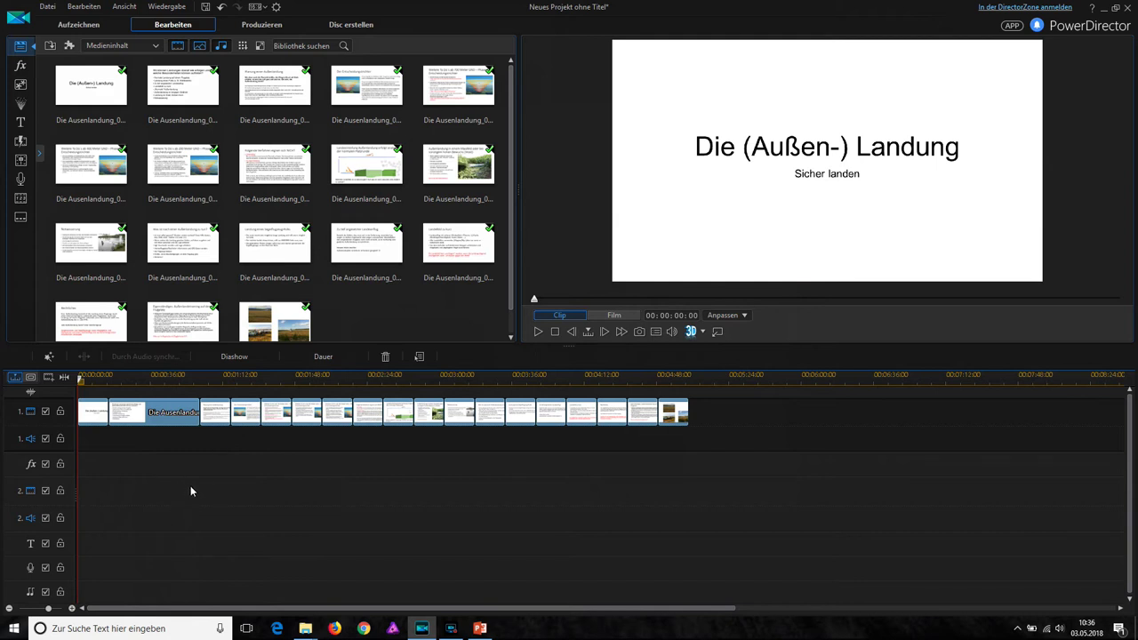
# - Apply the Zufällig Magic Motion preset to all clips and play the timeline to check it
pyautogui.click(51, 358)
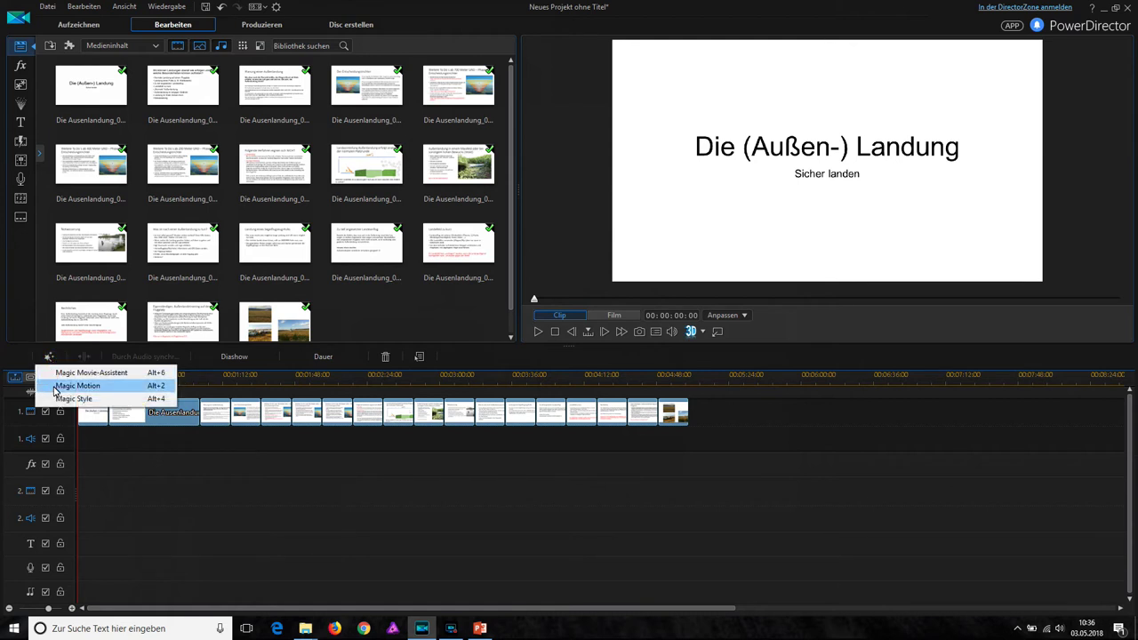
pyautogui.click(54, 389)
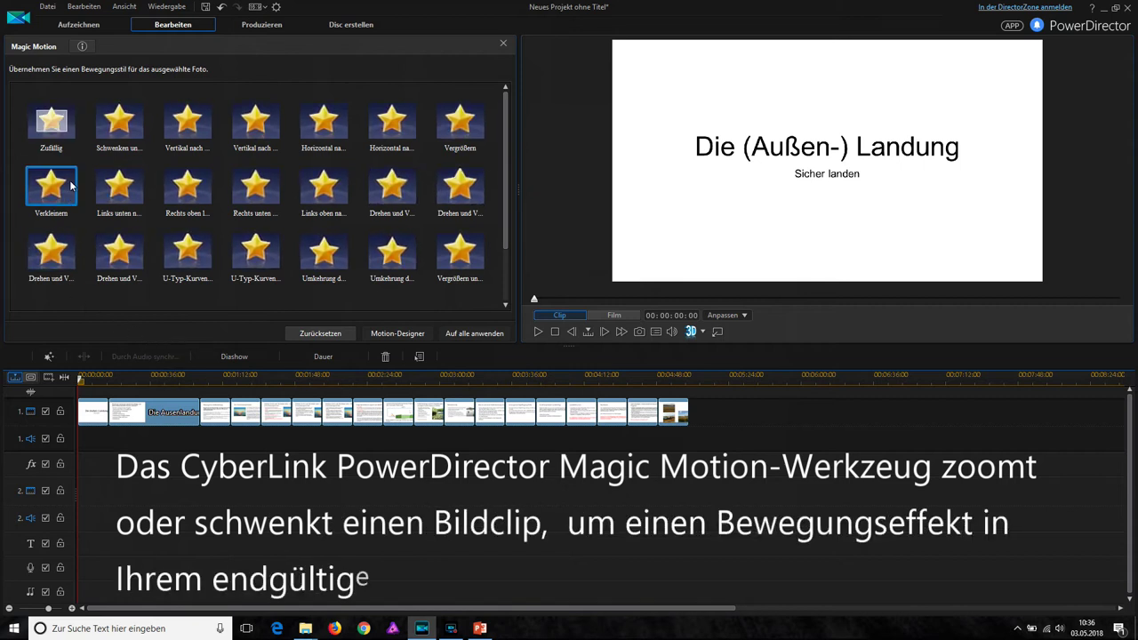
pyautogui.click(64, 132)
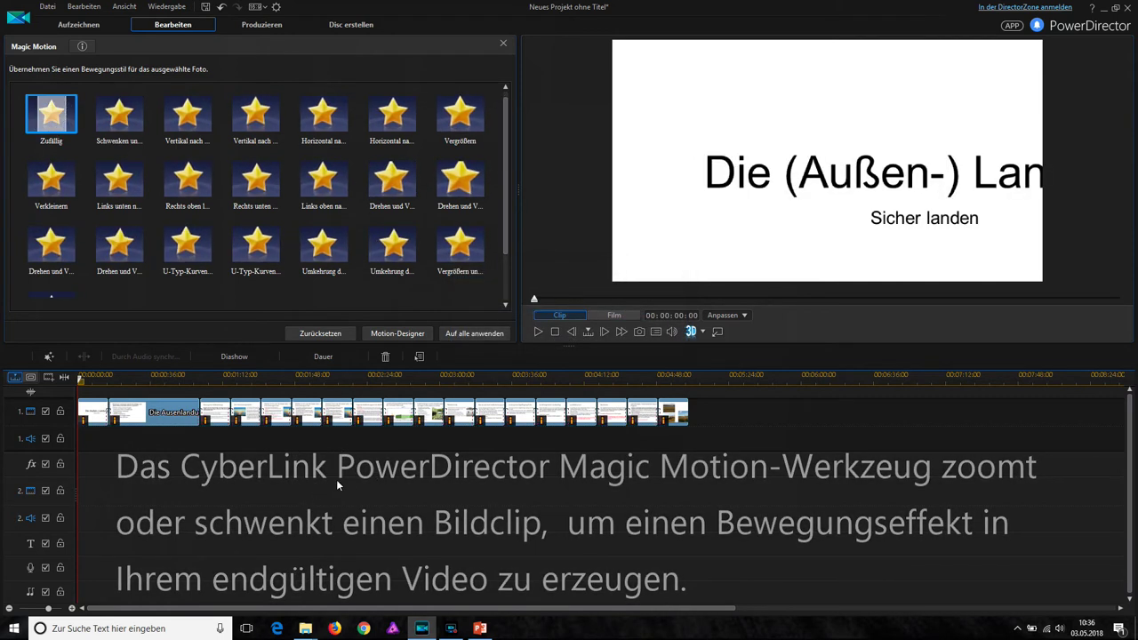
pyautogui.click(539, 332)
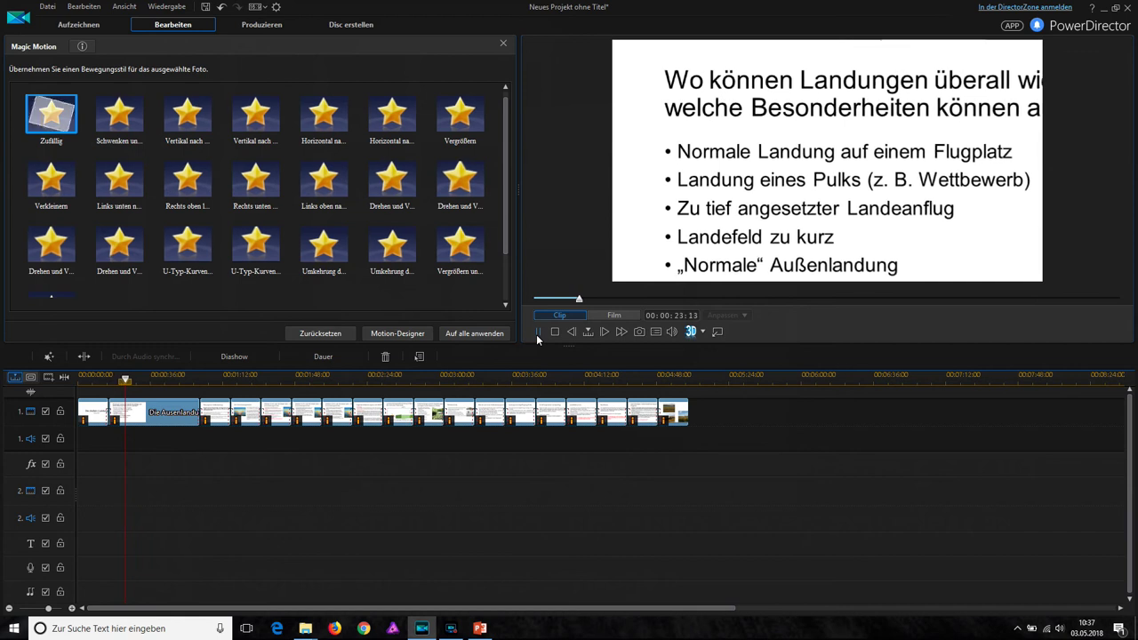
# - Pause playback, launch the Magic Movie-Assistent and choose the Comics style
pyautogui.click(536, 334)
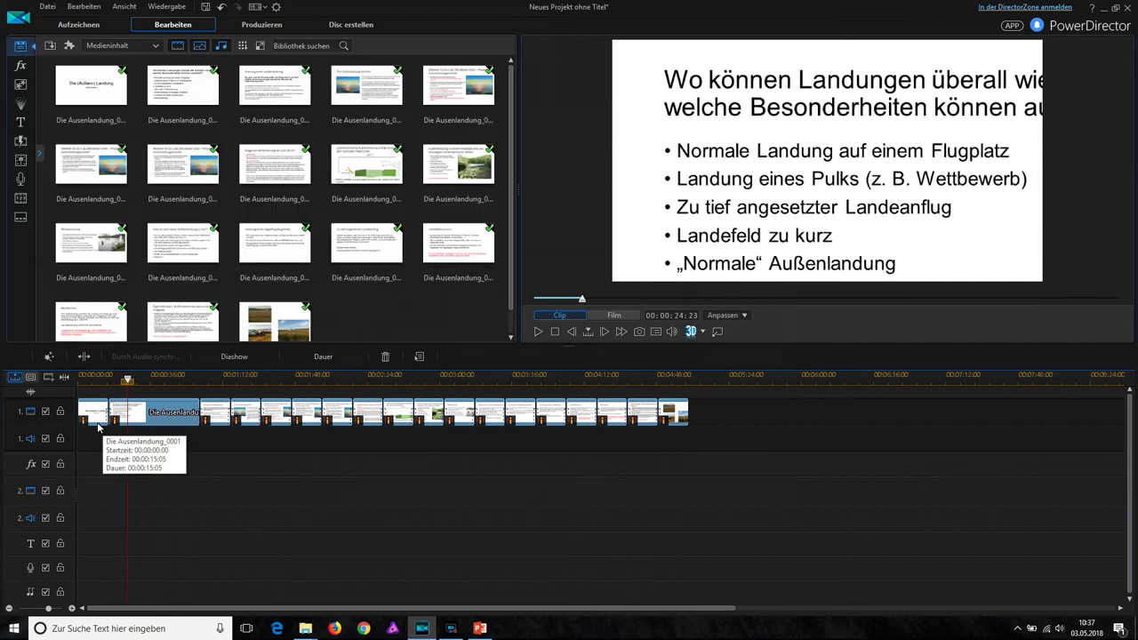
pyautogui.click(49, 356)
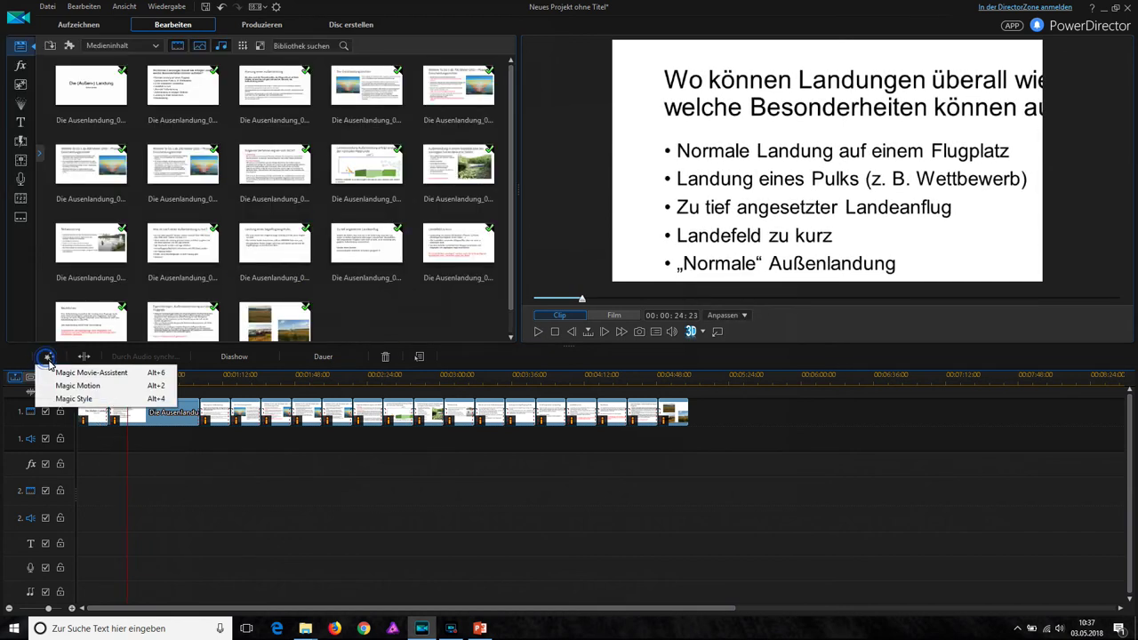
pyautogui.click(59, 370)
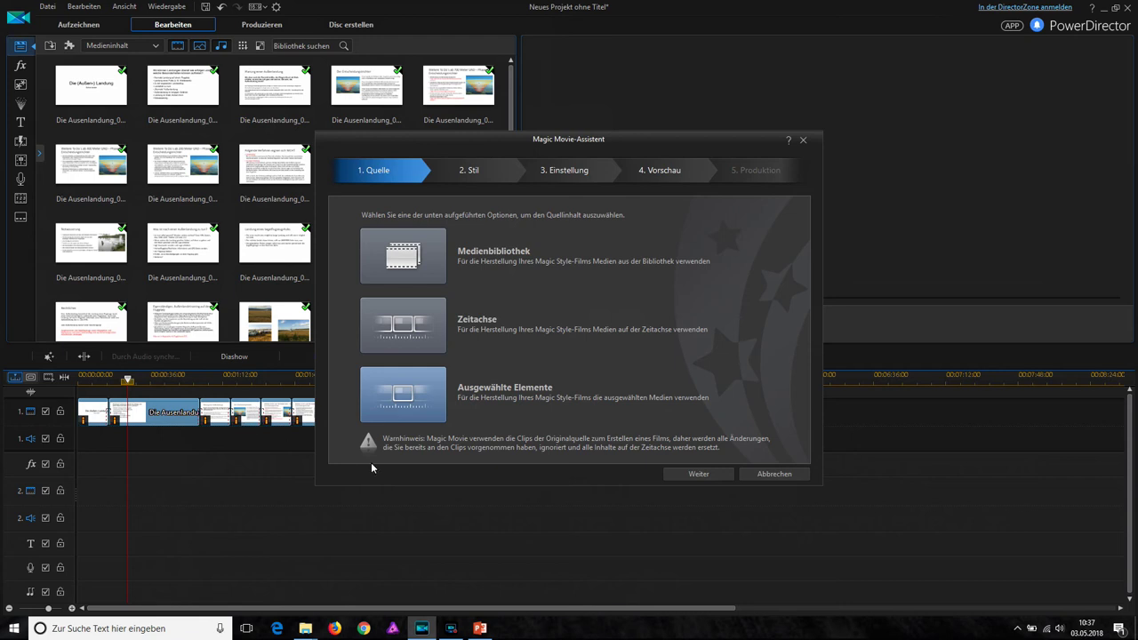
pyautogui.click(692, 477)
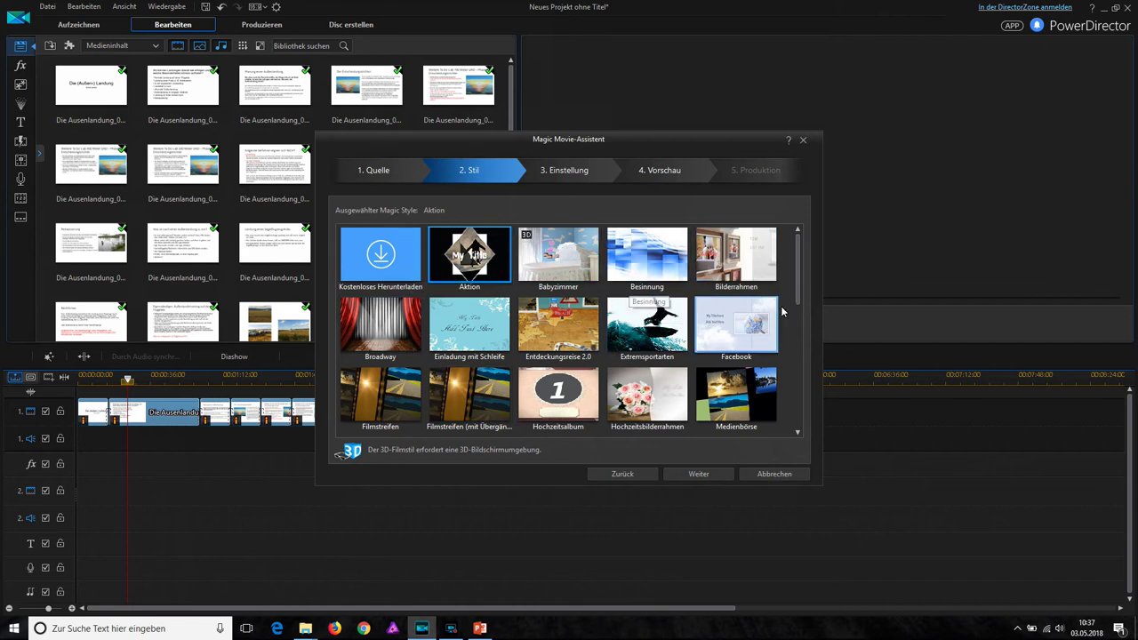
pyautogui.moveTo(799, 278); pyautogui.dragTo(799, 385)
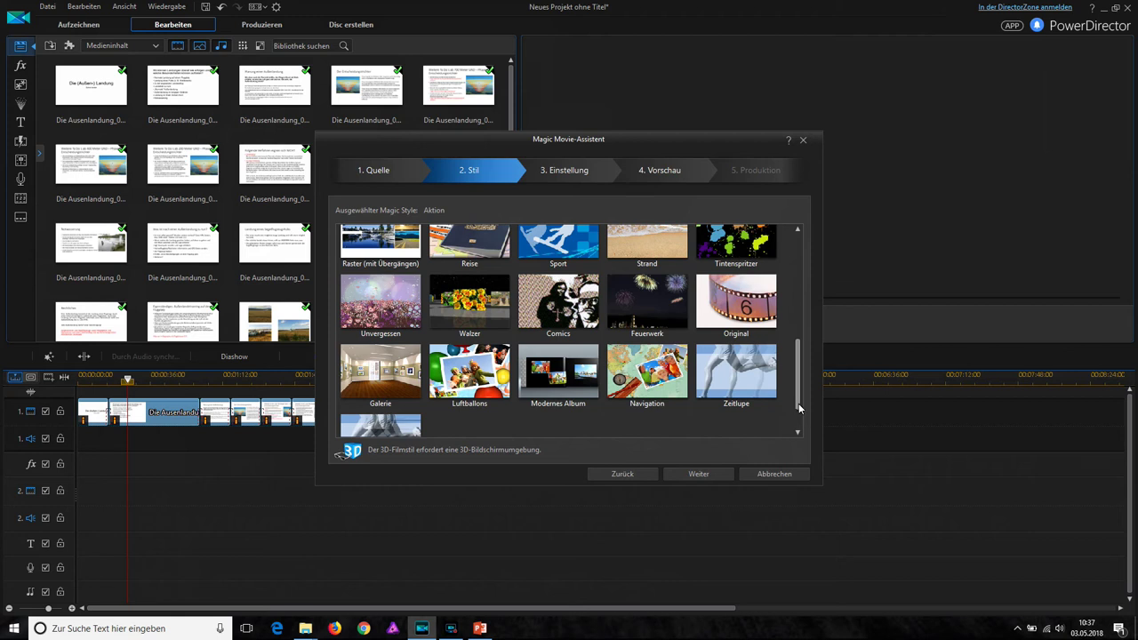
pyautogui.click(586, 311)
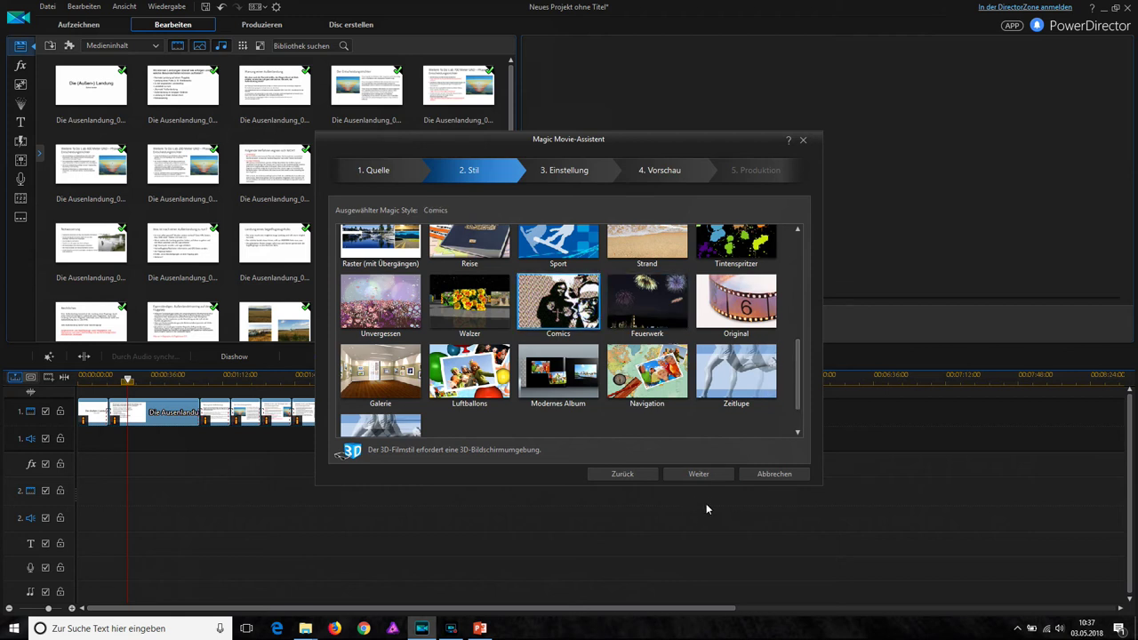
# - Set the start title to 'Die Außenlandung' and select end title 'Fortsetzung folgt'
pyautogui.click(701, 472)
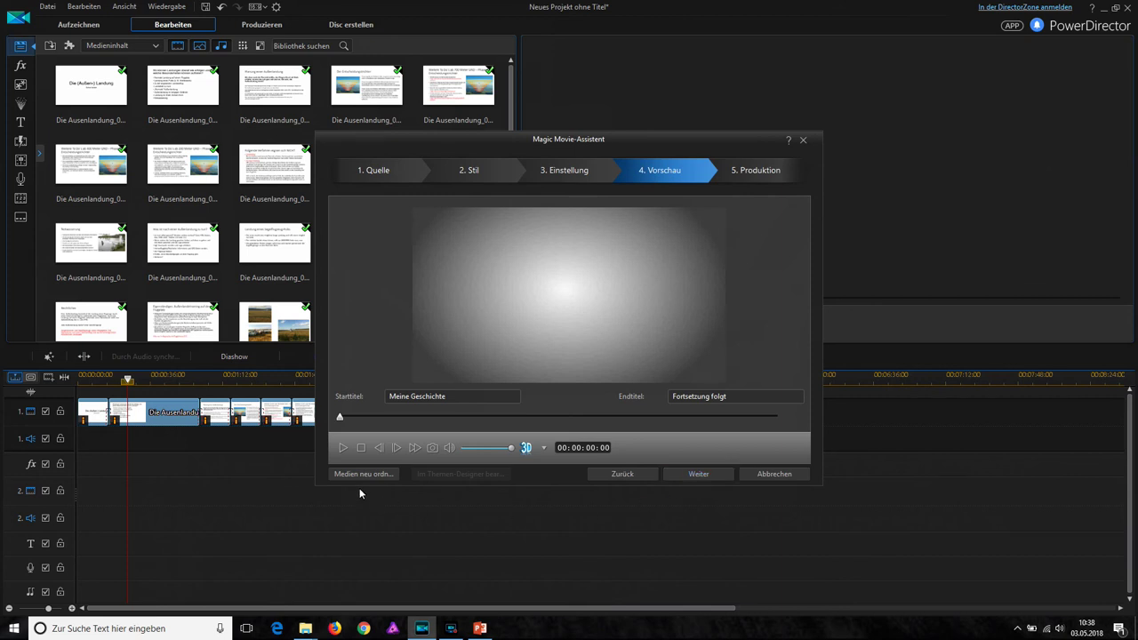
pyautogui.moveTo(466, 400); pyautogui.dragTo(378, 401)
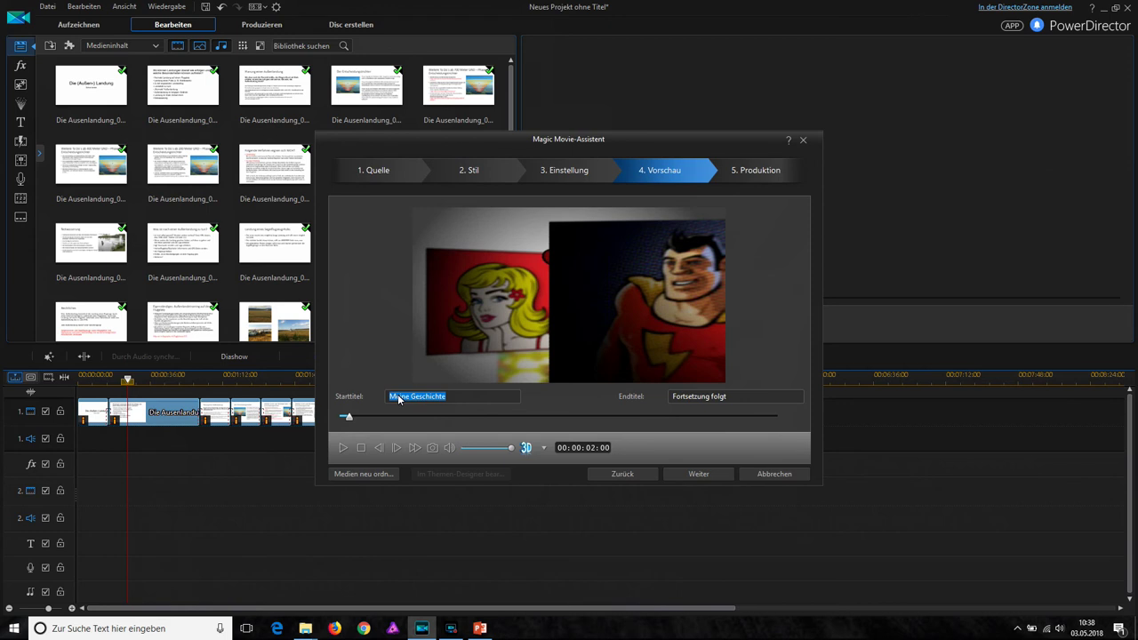
pyautogui.write('Die Außen')
pyautogui.write('landung')
pyautogui.click(749, 397)
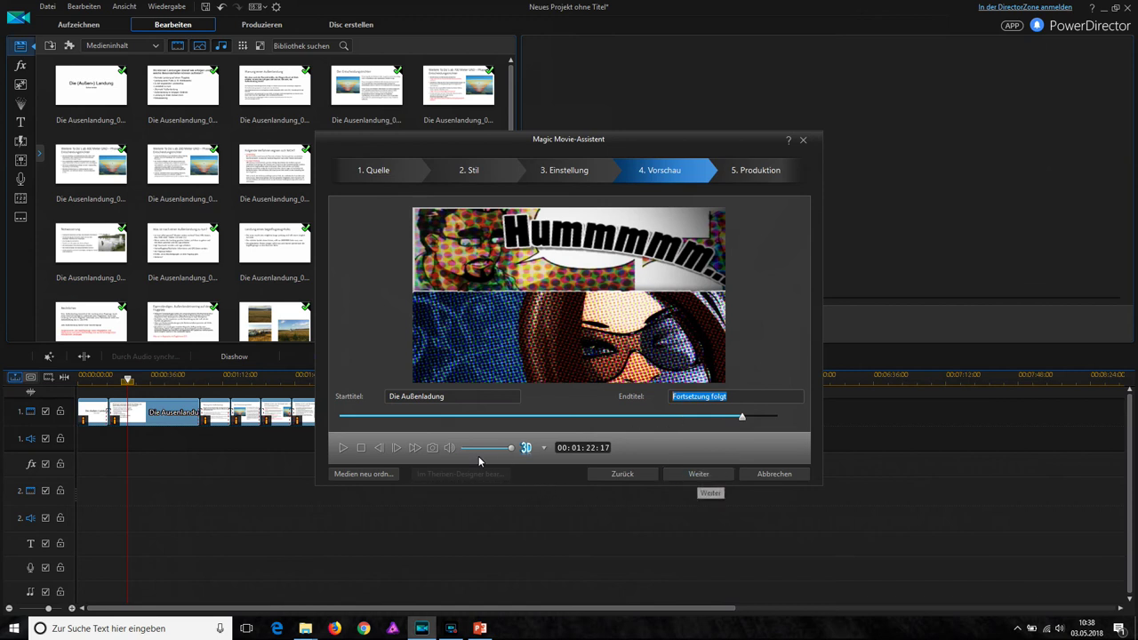
# - Play and stop the Comics Magic Movie preview, then rewind it to the start
pyautogui.click(339, 453)
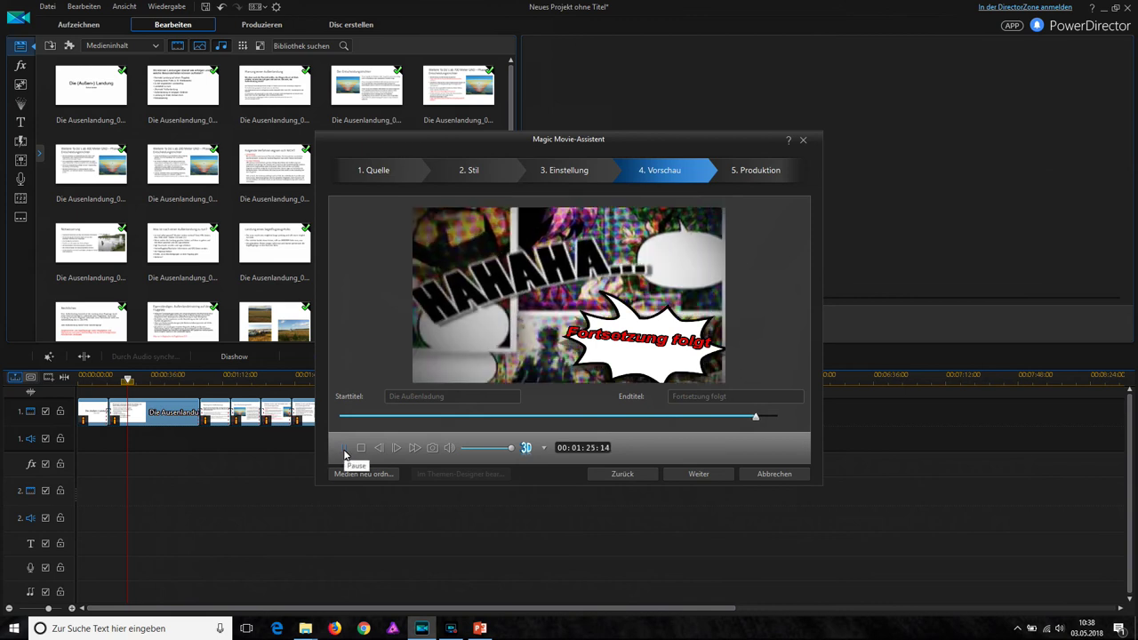
pyautogui.click(344, 452)
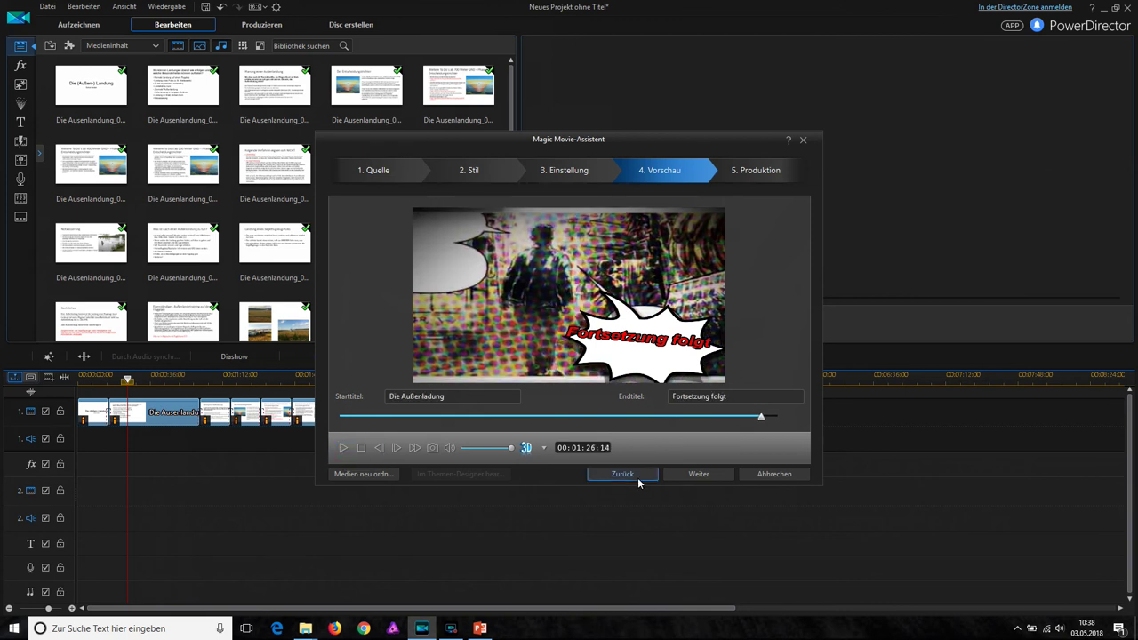
pyautogui.moveTo(762, 418); pyautogui.dragTo(307, 419)
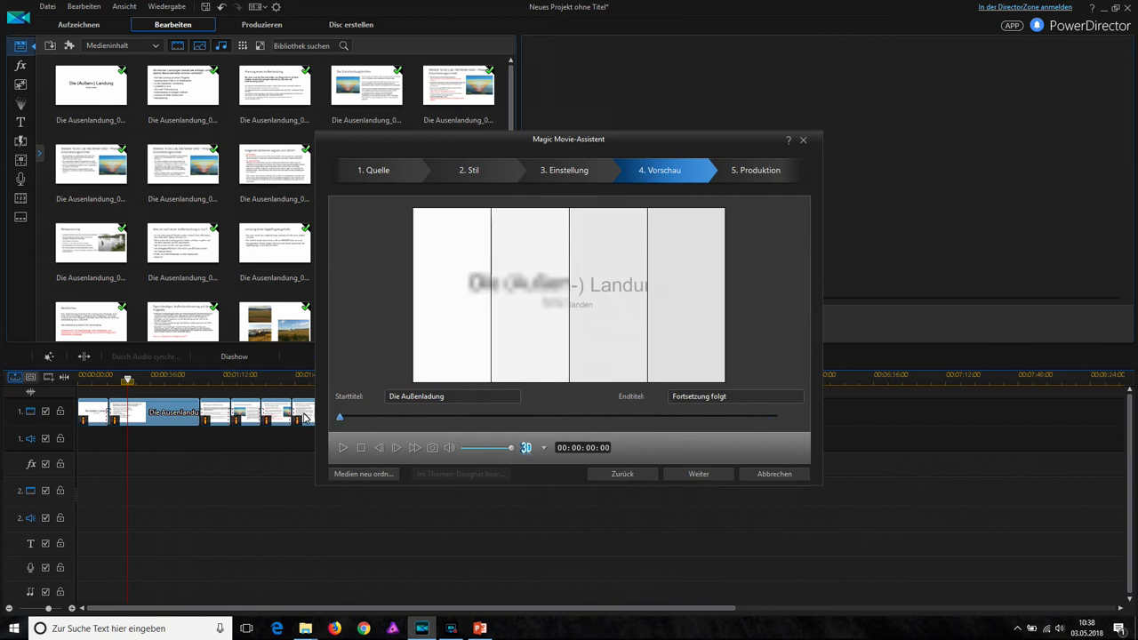
# - Play the Comics-style Magic Movie preview from the start into the 'Planung einer Außenlandung' slide
pyautogui.click(345, 450)
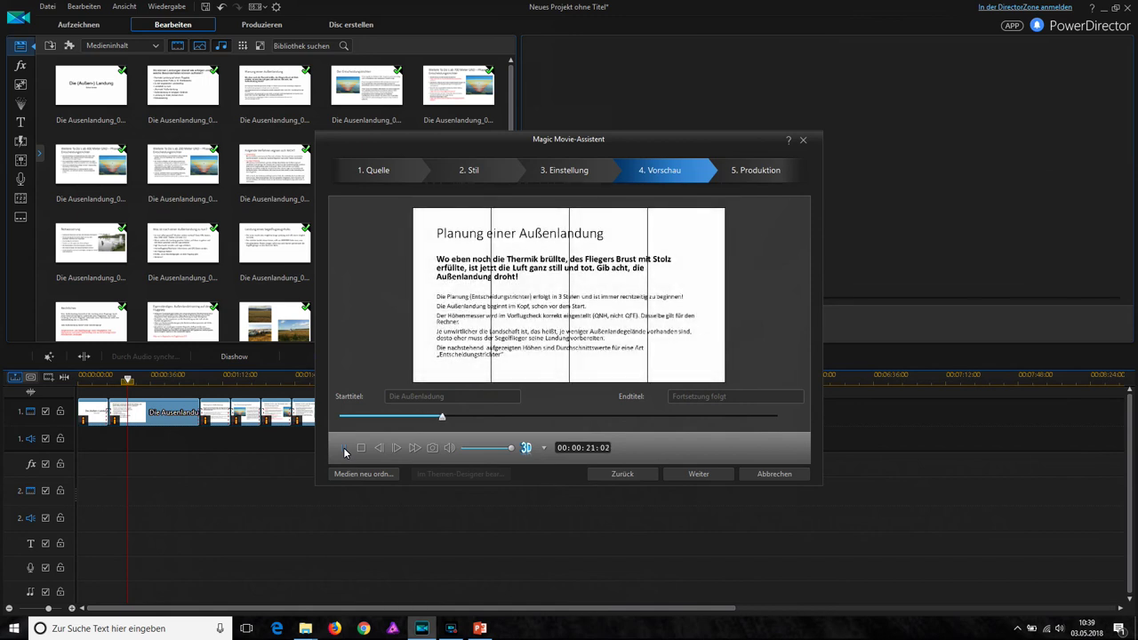
pyautogui.click(755, 474)
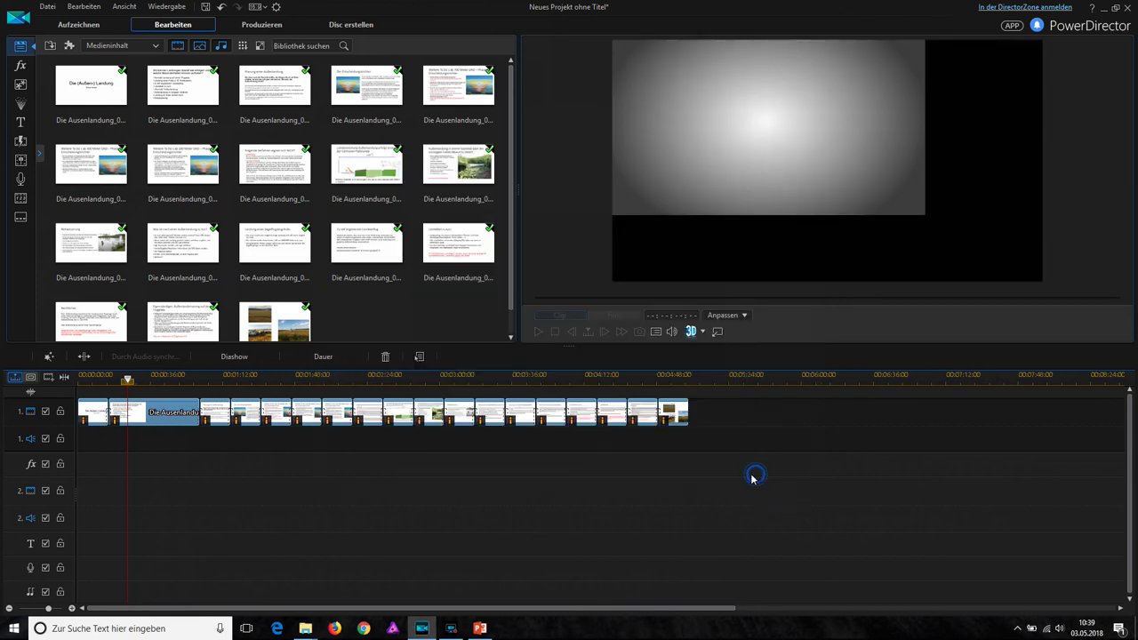